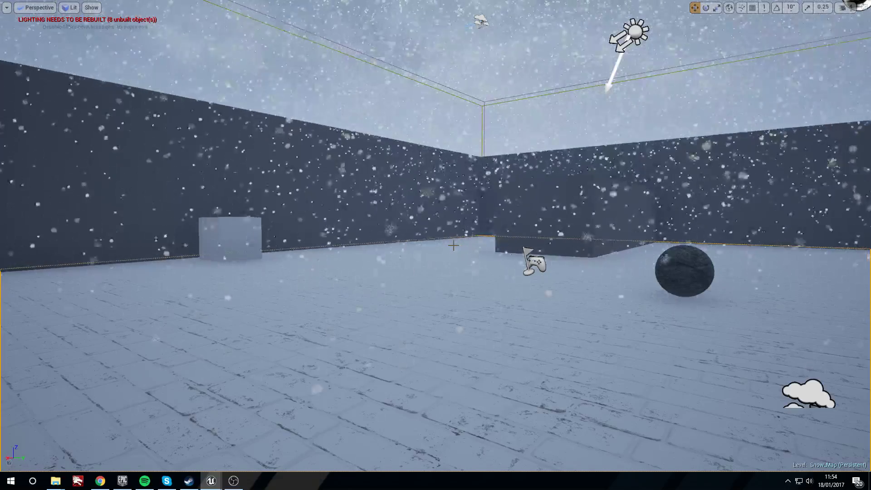
Step: Look around the finished snow scene, leave its full-screen view and switch to the Tutorials project's editor window
{"action": "right_click_drag", "start_coordinate": [454, 245], "coordinate": [459, 227]}
{"action": "key", "text": "w"}
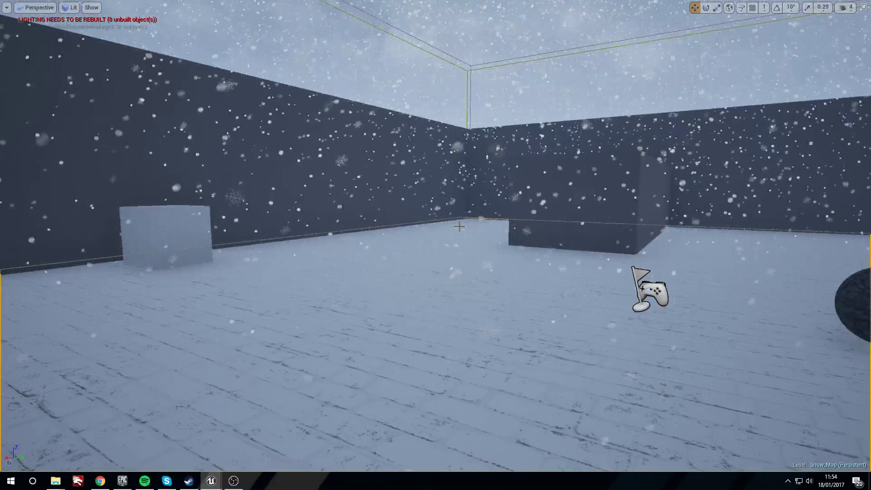
{"action": "key", "text": "F11"}
{"action": "mouse_move", "coordinate": [217, 487]}
{"action": "left_click", "coordinate": [258, 443]}
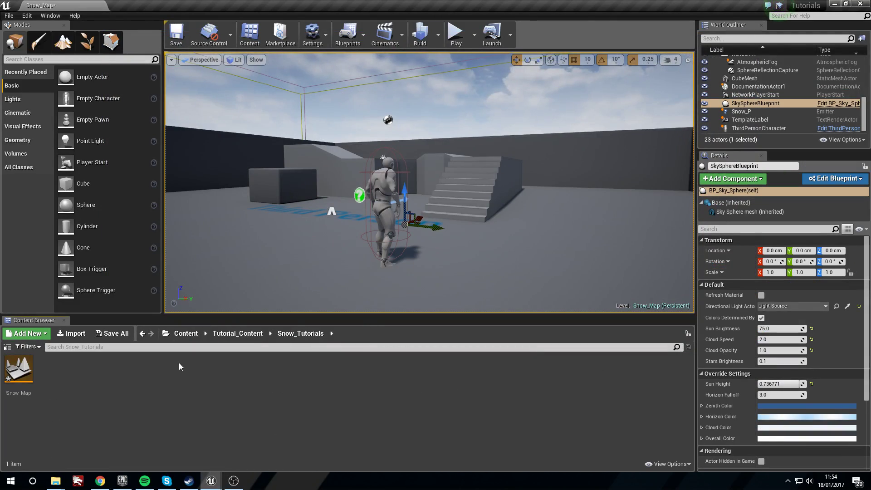
Step: Browse from the Content folder through Tutorial_Content into the Snow_Tutorials folder
{"action": "left_click", "coordinate": [249, 334]}
{"action": "left_click", "coordinate": [193, 336]}
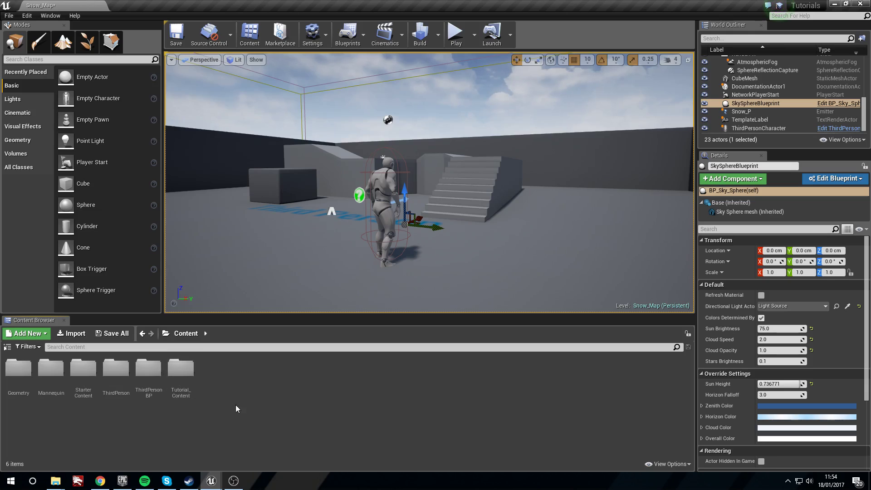
{"action": "double_click", "coordinate": [184, 372]}
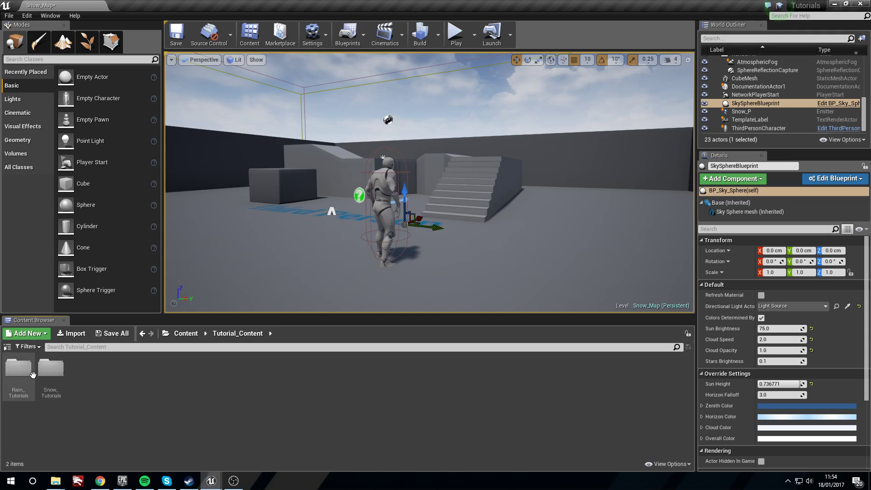
{"action": "double_click", "coordinate": [51, 370]}
Step: Create a material named Snow_M in the Snow_Tutorials folder
{"action": "right_click", "coordinate": [77, 386]}
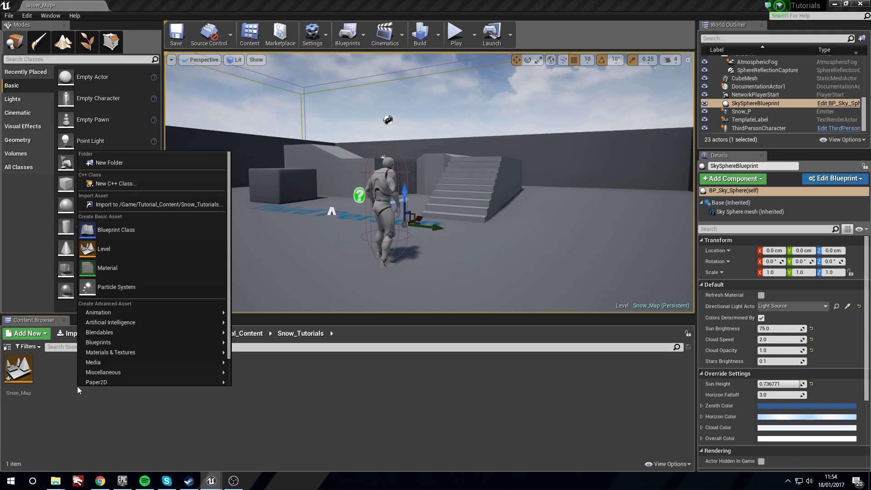
{"action": "left_click", "coordinate": [96, 432]}
{"action": "right_click", "coordinate": [64, 406]}
{"action": "left_click", "coordinate": [150, 289]}
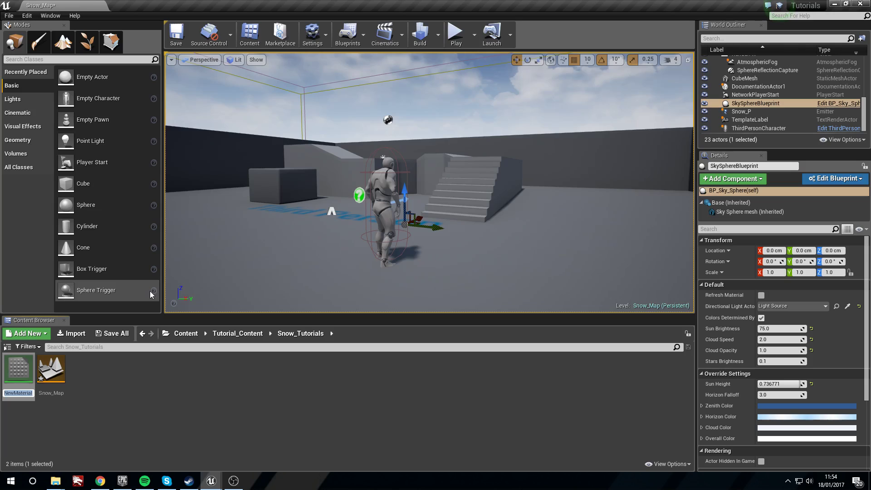
{"action": "type", "text": "Snow_M"}
{"action": "key", "text": "Return"}
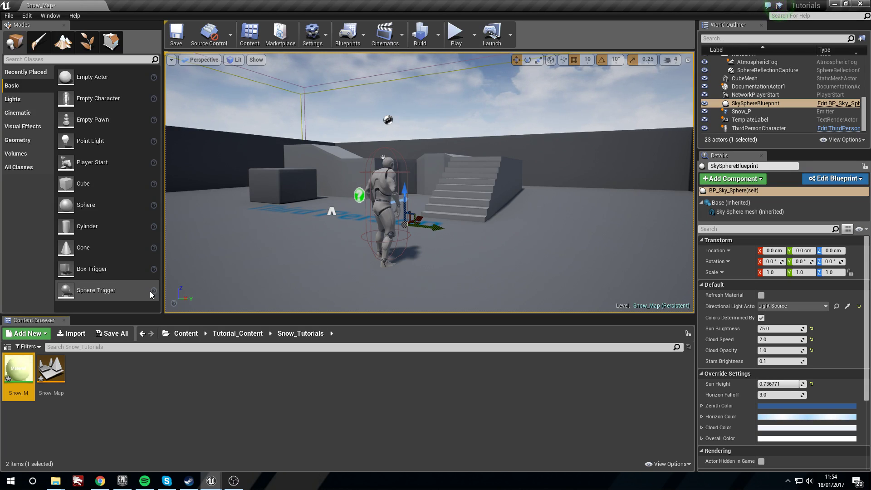
Step: Open the Snow_M material for editing and set its blend mode to Translucent
{"action": "double_click", "coordinate": [17, 368]}
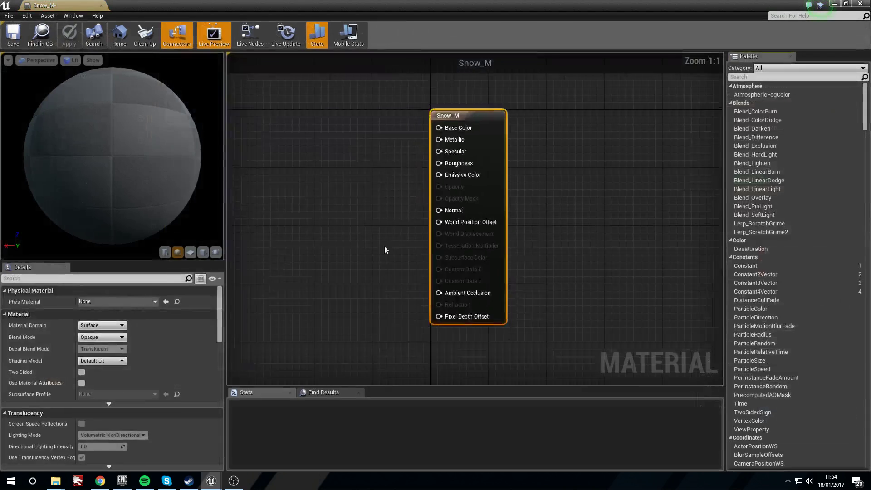
{"action": "left_click", "coordinate": [105, 336]}
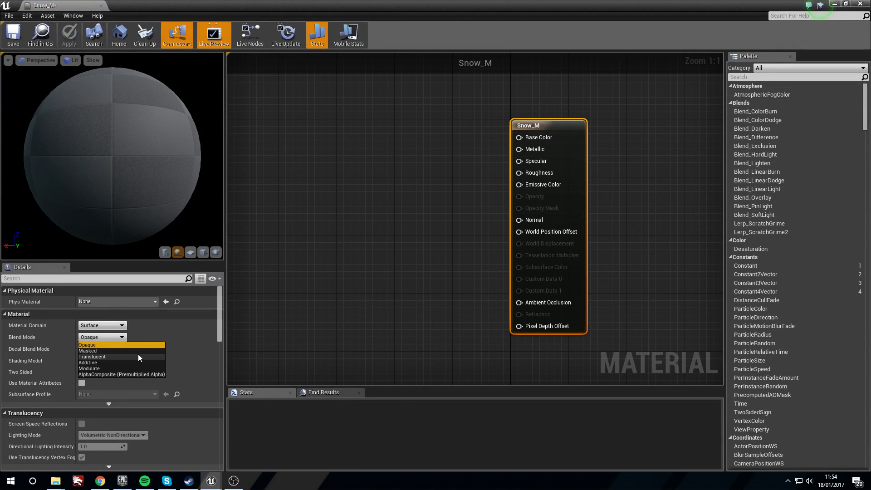
{"action": "left_click", "coordinate": [136, 356]}
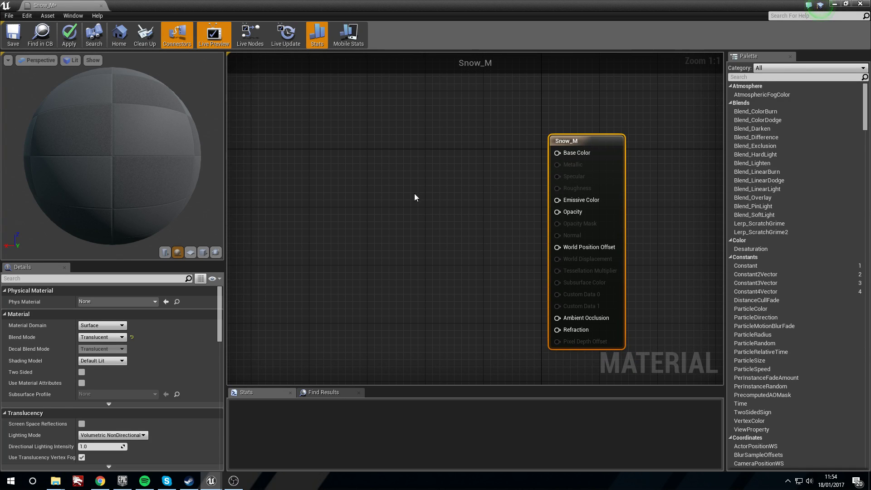
Step: Add a Particle Color node to the Snow_M graph and place it level with the top of the material output node
{"action": "right_click_drag", "start_coordinate": [358, 202], "coordinate": [397, 222]}
{"action": "right_click", "coordinate": [346, 206]}
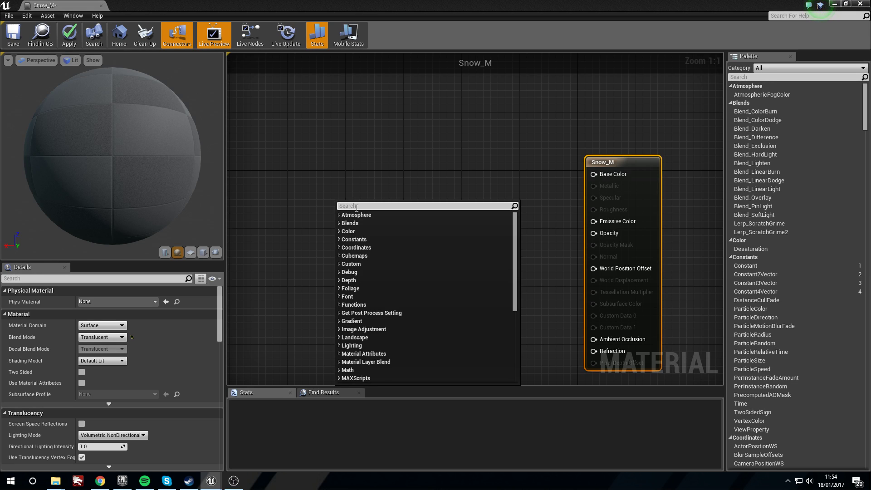
{"action": "type", "text": "parti"}
{"action": "key", "text": "Return"}
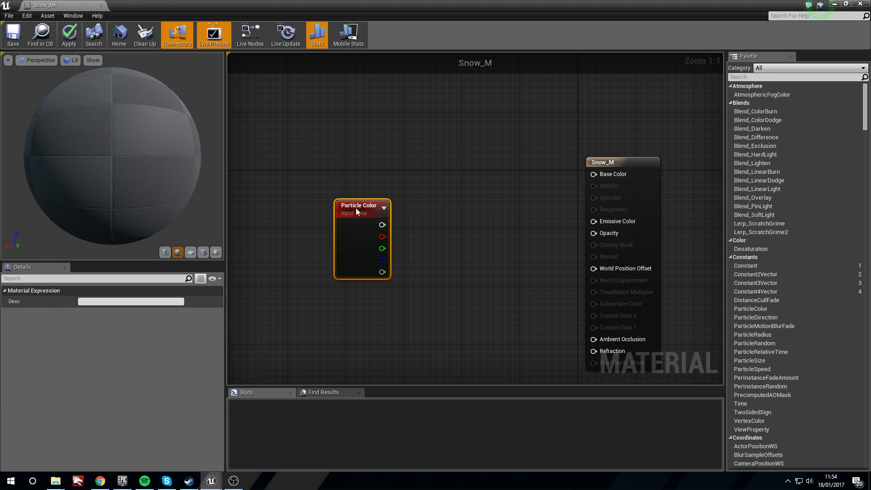
{"action": "left_click_drag", "start_coordinate": [356, 209], "coordinate": [359, 169]}
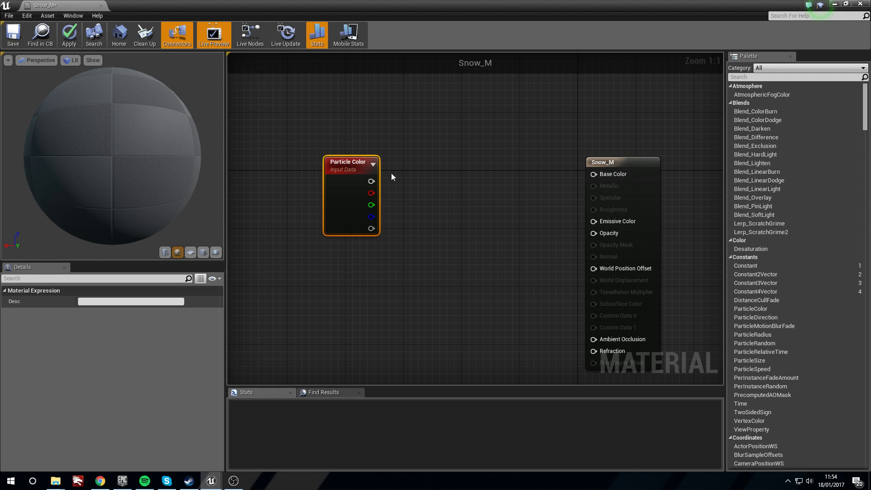
Step: Add a Multiply node and route Particle Color's RGB output through its A input into Base Color
{"action": "key", "text": "m"}
{"action": "left_click", "coordinate": [479, 205]}
{"action": "left_click_drag", "start_coordinate": [494, 207], "coordinate": [454, 206]}
{"action": "left_click_drag", "start_coordinate": [369, 182], "coordinate": [601, 177]}
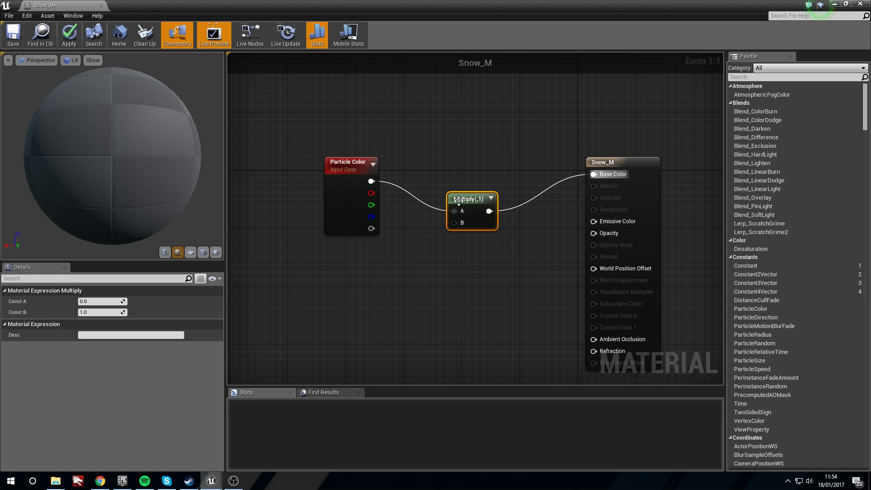
Step: Add a RadialGradientExponential node below Particle Color and connect its output to the Multiply node's B input
{"action": "scroll", "coordinate": [363, 259], "scroll_direction": "down", "scroll_amount": 1}
{"action": "right_click_drag", "start_coordinate": [361, 260], "coordinate": [385, 252]}
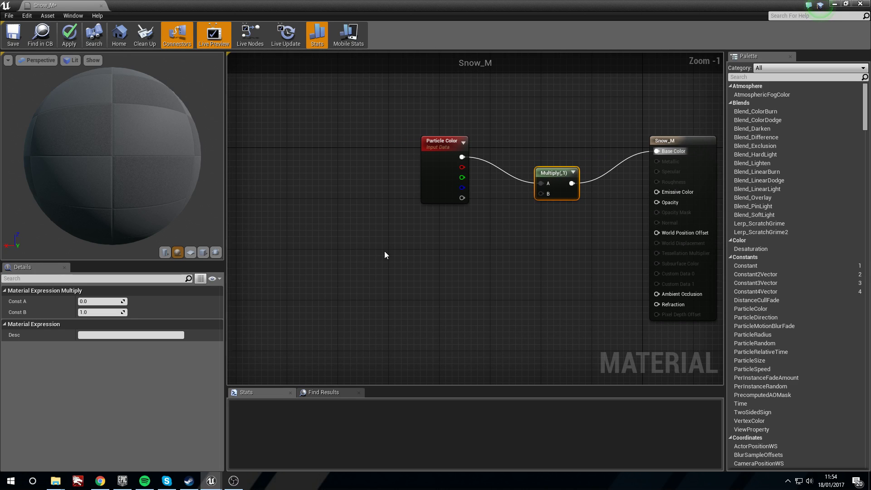
{"action": "right_click", "coordinate": [337, 262]}
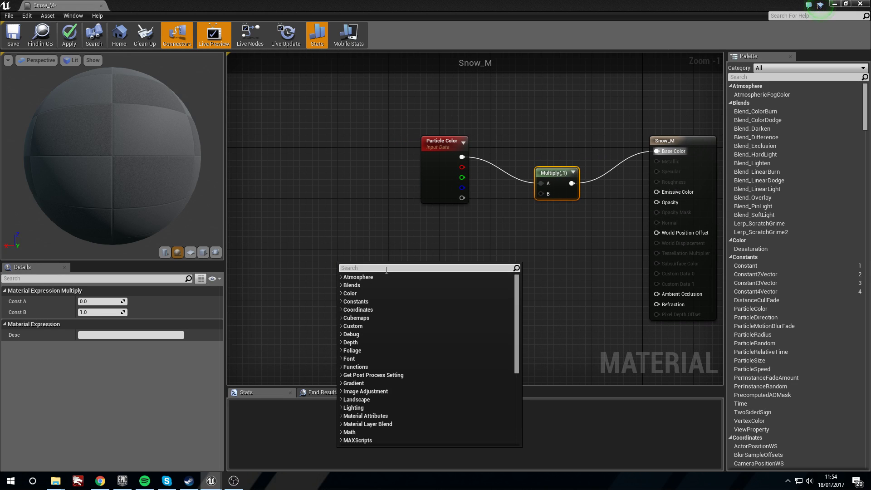
{"action": "type", "text": "radial"}
{"action": "key", "text": "Return"}
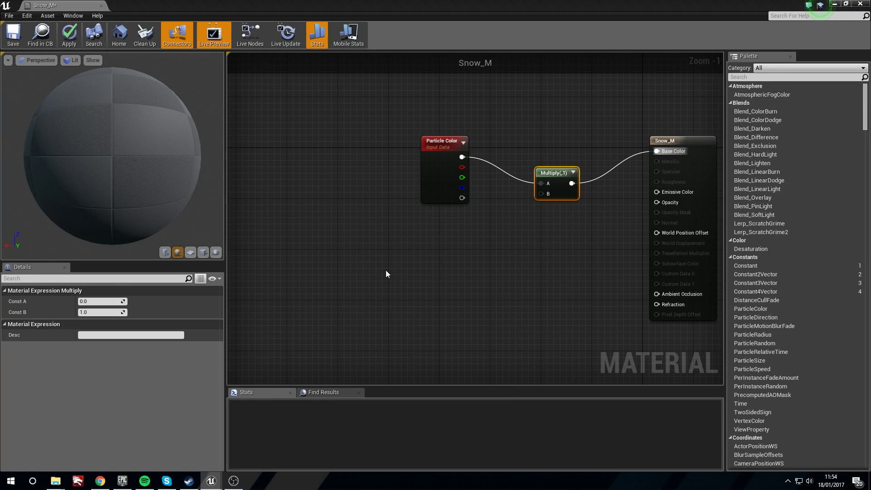
{"action": "left_click_drag", "start_coordinate": [458, 278], "coordinate": [541, 194]}
Step: Switch the material preview to a plane and move the RadialGradientExponential node up, away from the Multiply node
{"action": "left_click", "coordinate": [190, 253]}
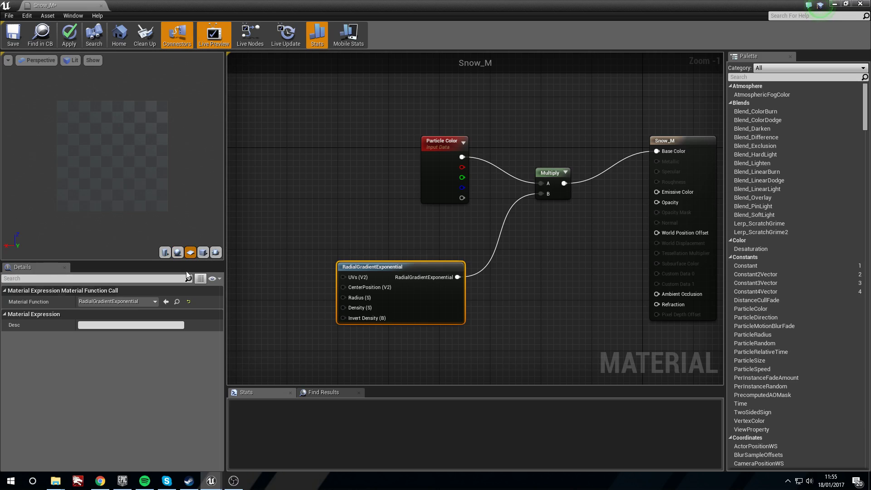
{"action": "left_click_drag", "start_coordinate": [115, 229], "coordinate": [125, 230]}
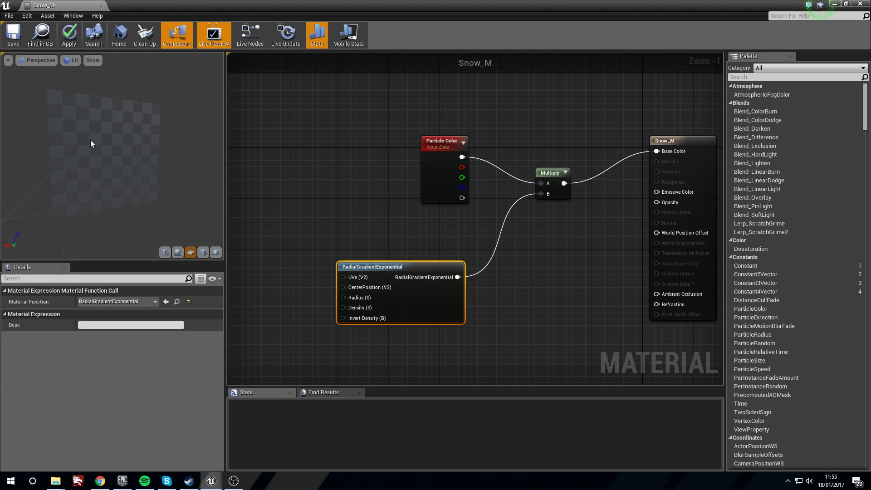
{"action": "right_click_drag", "start_coordinate": [321, 257], "coordinate": [341, 260]}
{"action": "left_click_drag", "start_coordinate": [400, 273], "coordinate": [377, 237]}
{"action": "right_click_drag", "start_coordinate": [312, 203], "coordinate": [336, 209]}
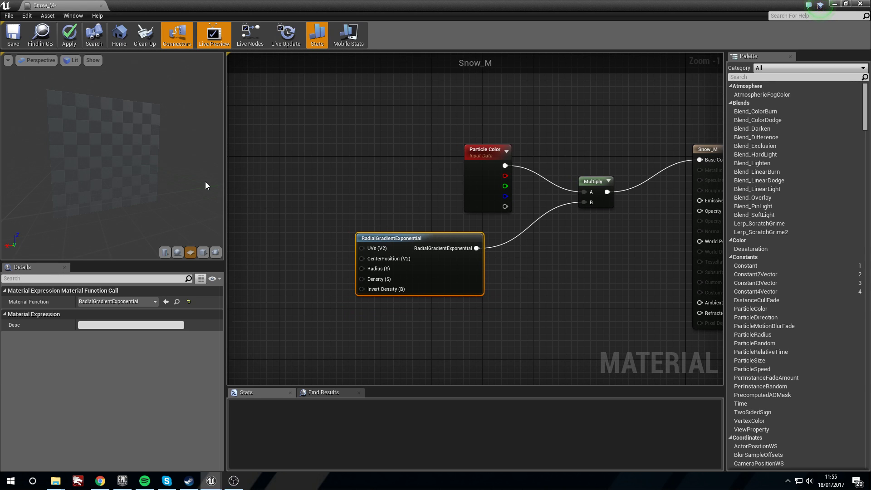
{"action": "right_click_drag", "start_coordinate": [271, 224], "coordinate": [419, 249]}
{"action": "right_click_drag", "start_coordinate": [378, 276], "coordinate": [378, 251]}
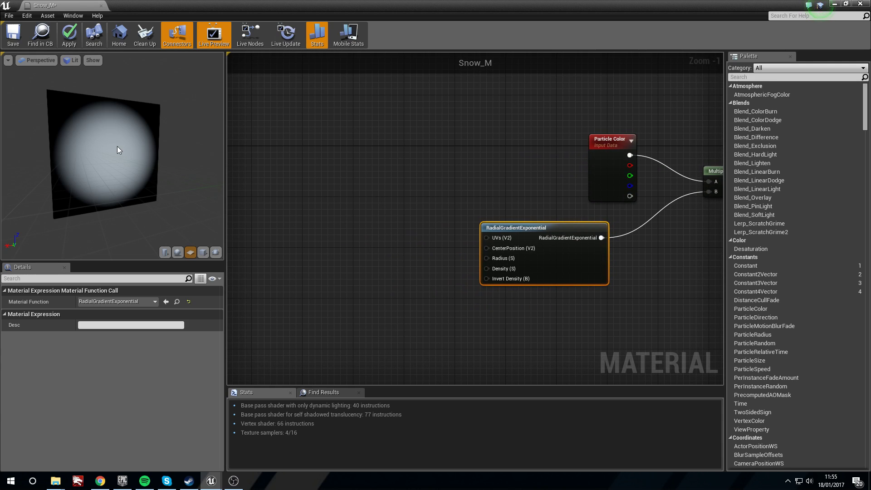
Step: Add two scalar parameters and connect them to the Radius and Density inputs of RadialGradientExponential
{"action": "left_click", "coordinate": [409, 233]}
{"action": "left_click", "coordinate": [406, 270]}
{"action": "left_click_drag", "start_coordinate": [407, 278], "coordinate": [413, 285]}
{"action": "left_click_drag", "start_coordinate": [490, 263], "coordinate": [488, 259]}
{"action": "left_click_drag", "start_coordinate": [431, 295], "coordinate": [488, 269]}
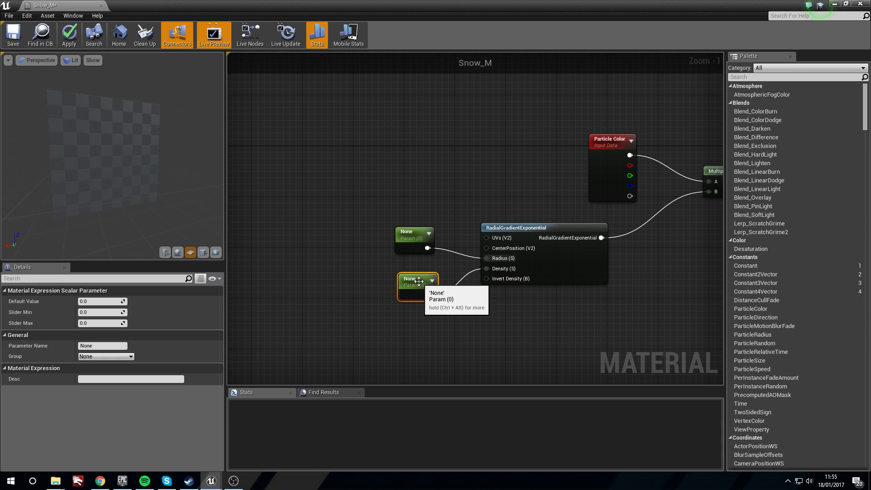
{"action": "left_click_drag", "start_coordinate": [419, 281], "coordinate": [419, 275]}
Step: Name the parameter feeding the Radius input Radius and set its default value to 0.5
{"action": "left_click", "coordinate": [410, 234]}
{"action": "left_click", "coordinate": [103, 346]}
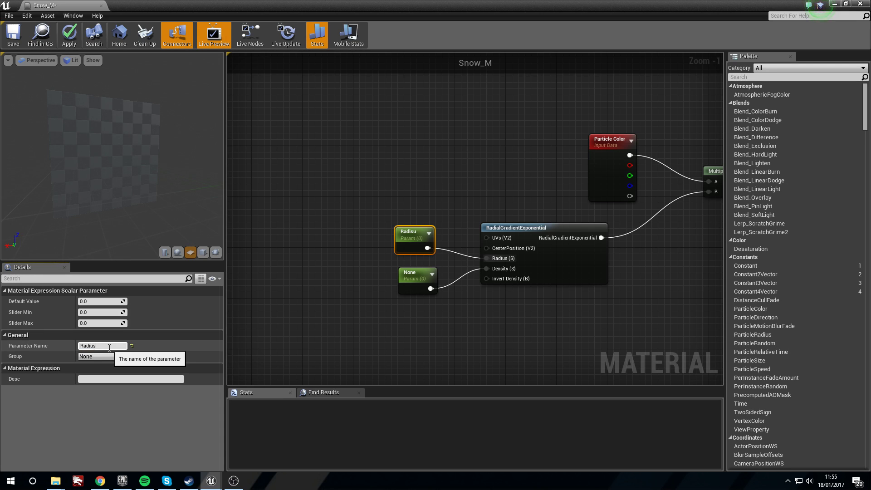
{"action": "left_click", "coordinate": [99, 301]}
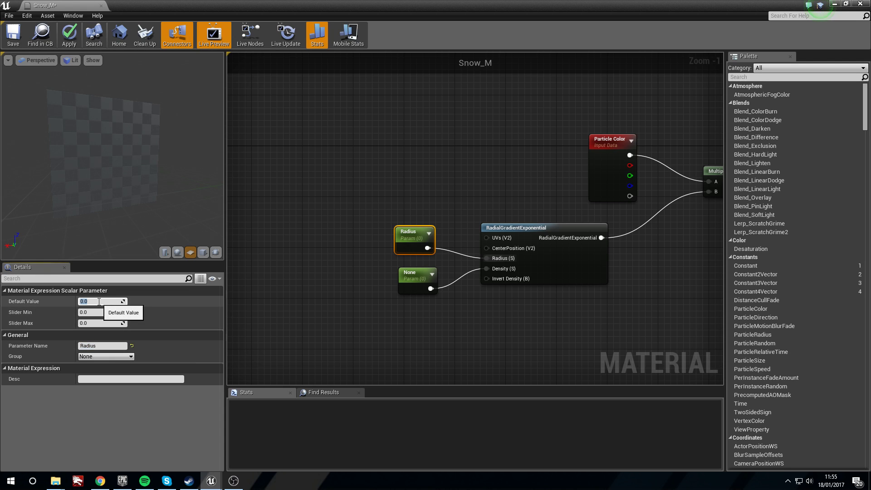
{"action": "type", "text": ".5"}
{"action": "key", "text": "Return"}
Step: Name the parameter feeding the Density input Density and set its default value
{"action": "left_click", "coordinate": [414, 275]}
{"action": "left_click", "coordinate": [97, 347]}
{"action": "double_click", "coordinate": [97, 346]}
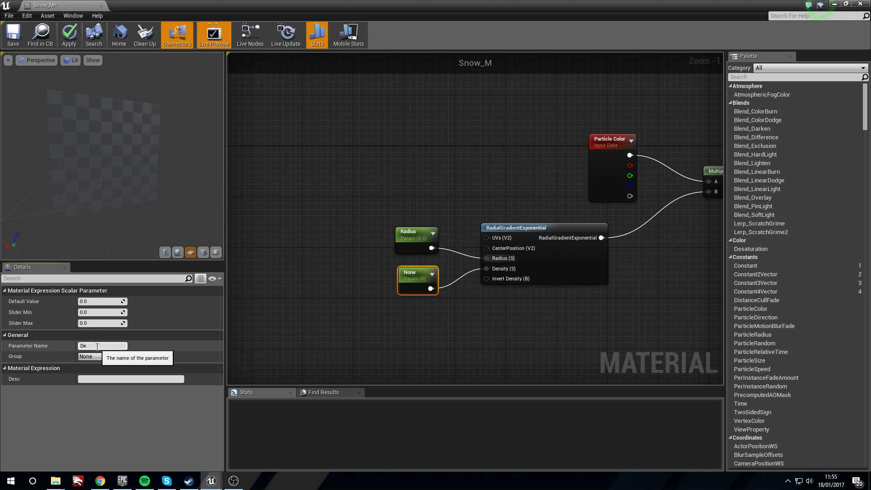
{"action": "left_click", "coordinate": [94, 301]}
Step: Shift the gradient nodes slightly, then multiply Particle Color's alpha by RadialGradientExponential in a second Multiply node feeding Opacity
{"action": "left_click_drag", "start_coordinate": [311, 259], "coordinate": [545, 331]}
{"action": "left_click_drag", "start_coordinate": [554, 241], "coordinate": [523, 255]}
{"action": "right_click_drag", "start_coordinate": [699, 264], "coordinate": [567, 267]}
{"action": "left_click", "coordinate": [605, 262]}
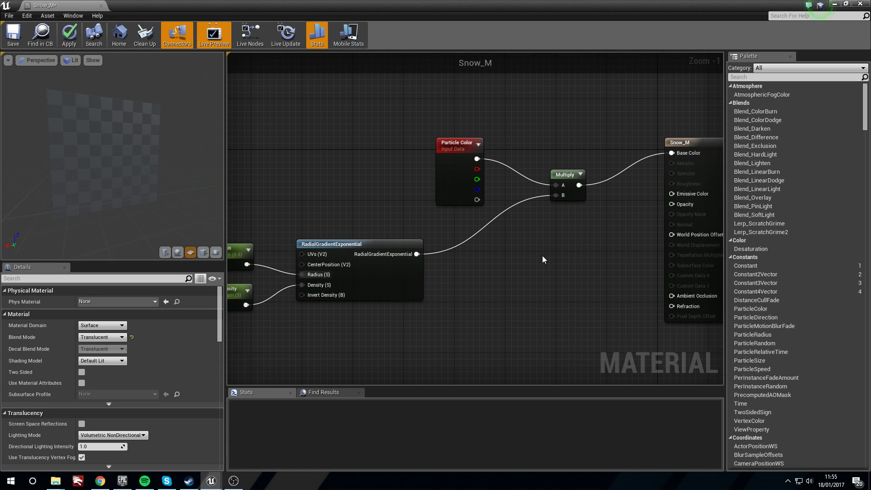
{"action": "left_click", "coordinate": [543, 255]}
{"action": "left_click_drag", "start_coordinate": [478, 199], "coordinate": [556, 268]}
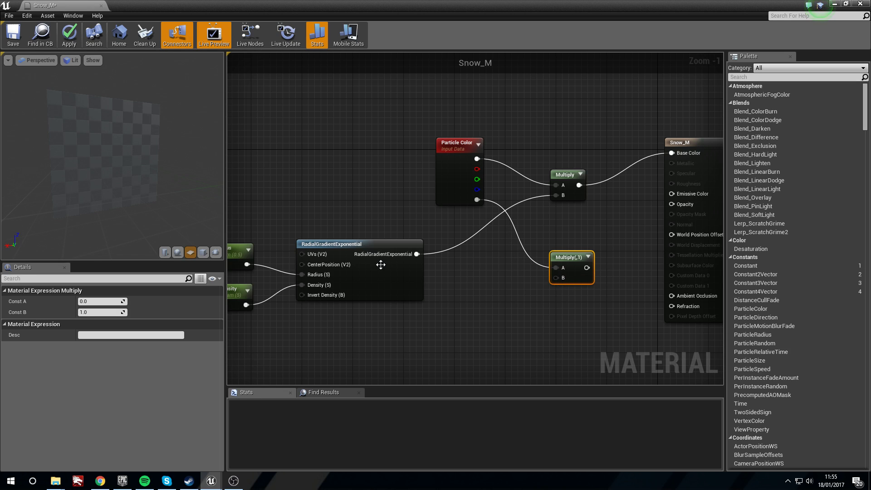
{"action": "left_click_drag", "start_coordinate": [417, 255], "coordinate": [556, 279]}
{"action": "right_click_drag", "start_coordinate": [583, 235], "coordinate": [534, 250]}
{"action": "left_click_drag", "start_coordinate": [531, 283], "coordinate": [633, 221]}
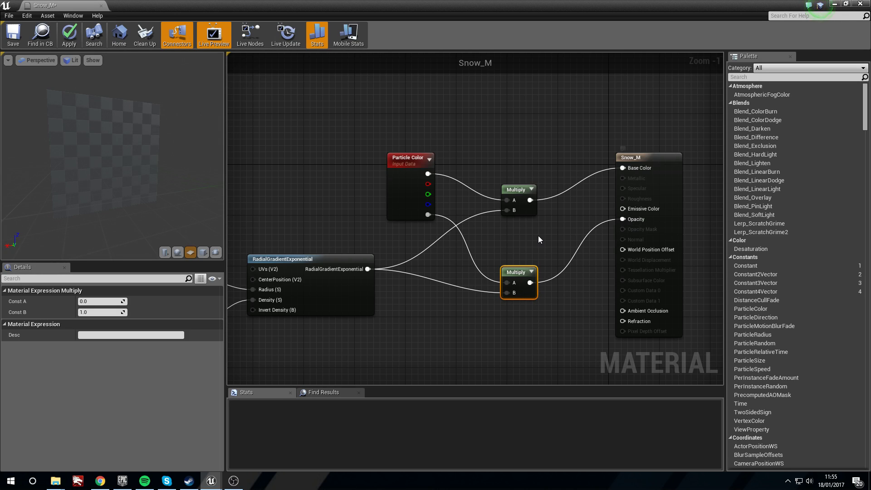
Step: Check the plane preview, apply and save the Snow_M material, and close its editor
{"action": "left_click_drag", "start_coordinate": [118, 158], "coordinate": [150, 159]}
{"action": "mouse_move", "coordinate": [178, 181]}
{"action": "left_mouse_down"}
{"action": "mouse_move", "coordinate": [165, 181]}
{"action": "mouse_move", "coordinate": [190, 181]}
{"action": "left_mouse_up"}
{"action": "left_click", "coordinate": [75, 40]}
{"action": "left_click", "coordinate": [61, 43]}
{"action": "key", "text": "ctrl+s"}
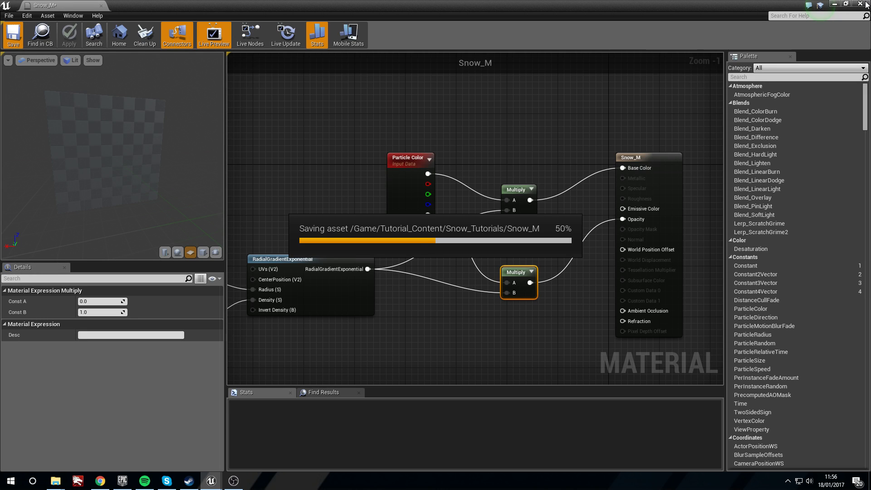
{"action": "left_click", "coordinate": [860, 4]}
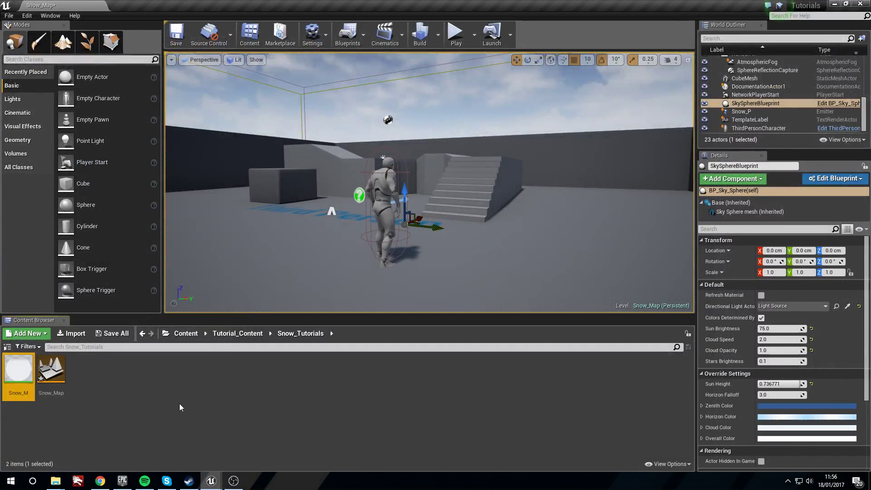
Step: Create a particle system named Snow_P in the Snow_Tutorials folder
{"action": "right_click", "coordinate": [115, 385]}
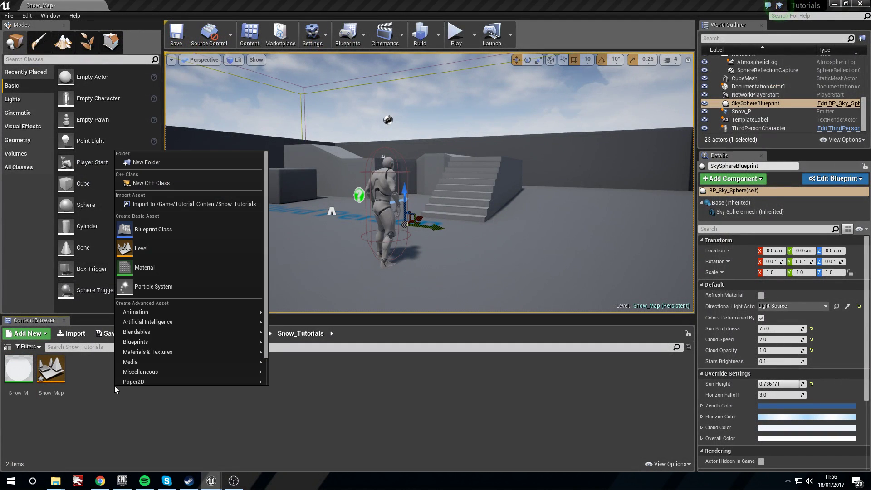
{"action": "left_click", "coordinate": [186, 291]}
{"action": "type", "text": "Sn"}
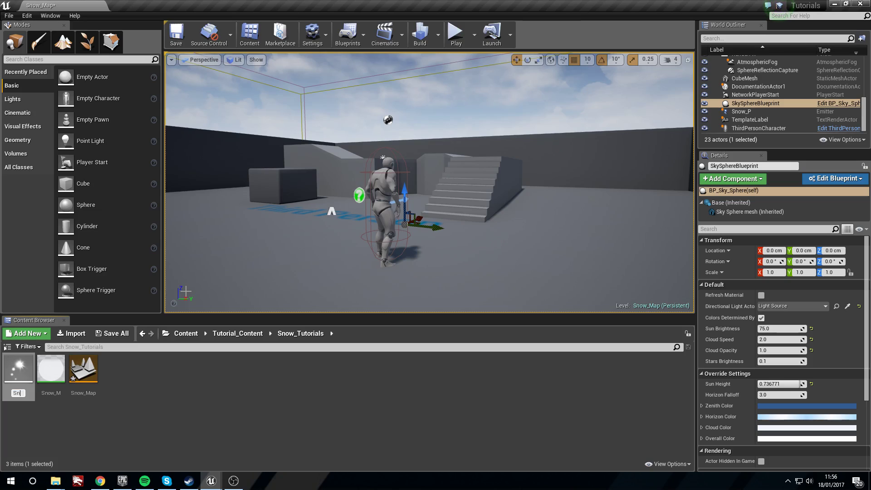
{"action": "type", "text": "ow_P"}
{"action": "key", "text": "Return"}
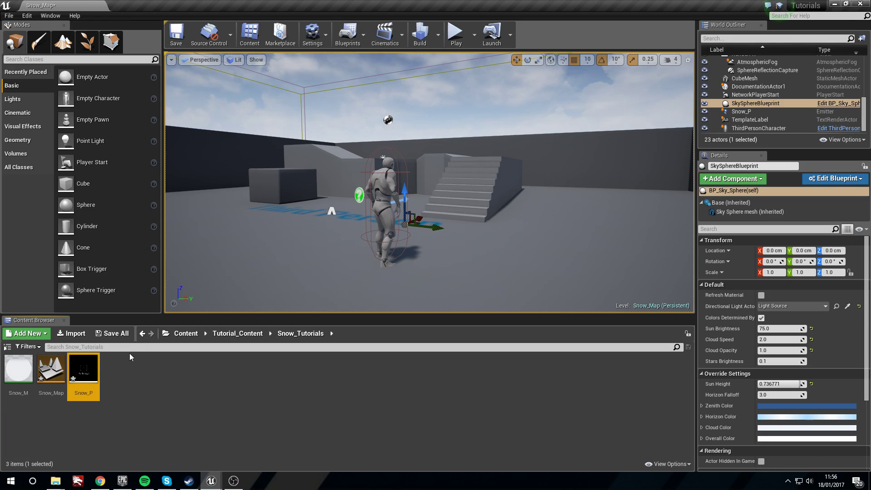
Step: Open the Snow_P particle system and assign the Snow_M material in the emitter's Required module
{"action": "double_click", "coordinate": [87, 363]}
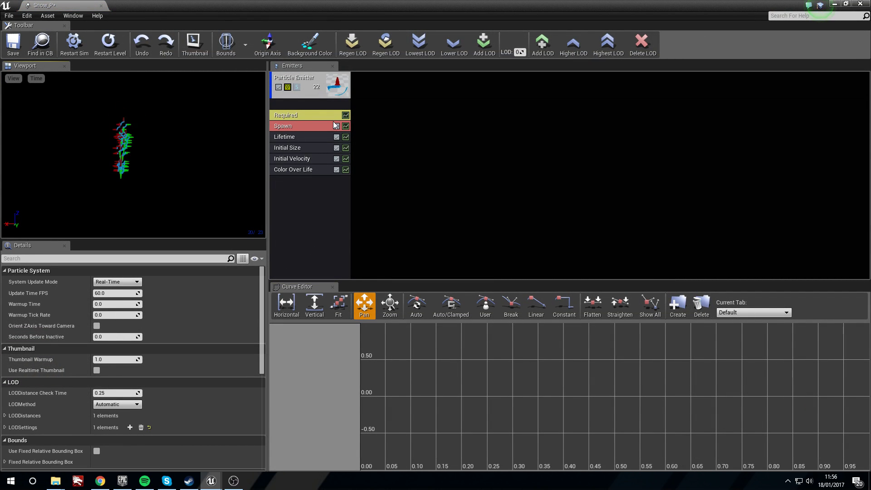
{"action": "left_click", "coordinate": [297, 112]}
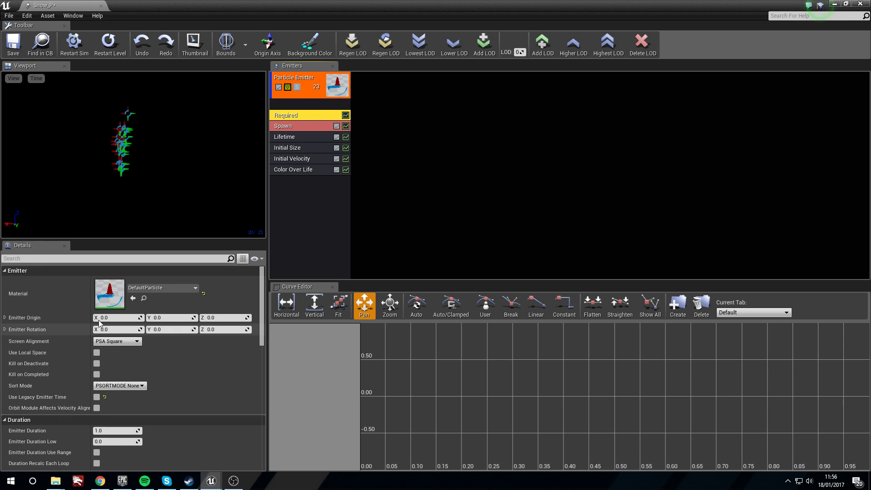
{"action": "left_click", "coordinate": [168, 285]}
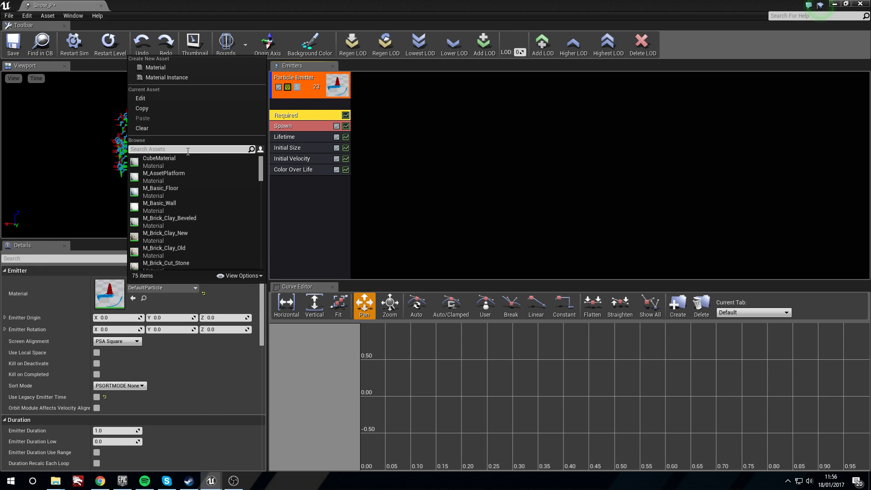
{"action": "type", "text": "Snow_M"}
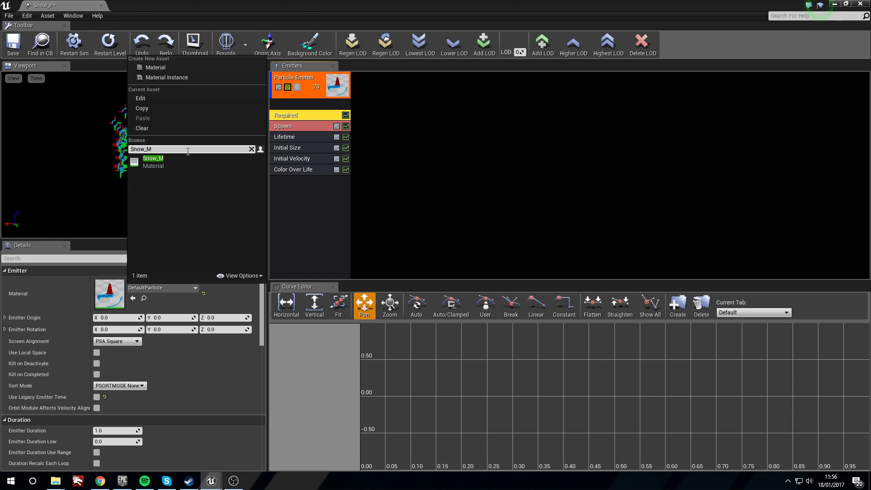
{"action": "left_click", "coordinate": [181, 160]}
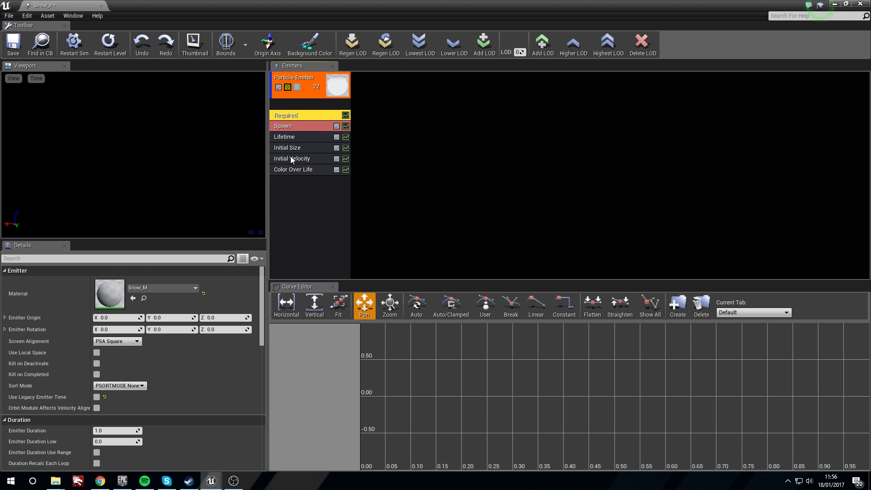
Step: Add GPU Sprites type data to the particle emitter
{"action": "right_click", "coordinate": [308, 214]}
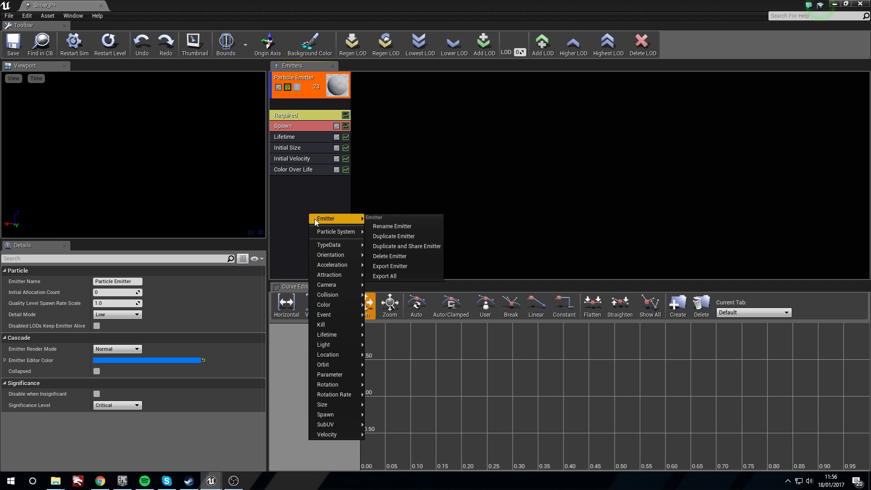
{"action": "mouse_move", "coordinate": [349, 244]}
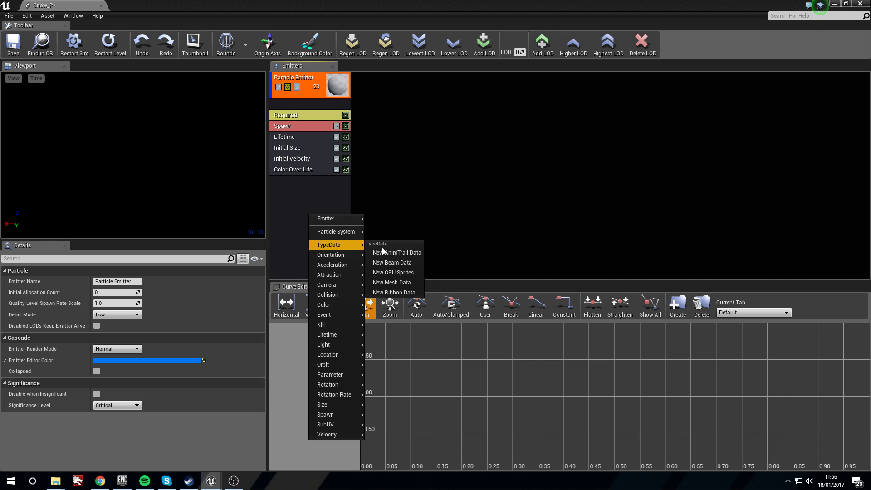
{"action": "left_click", "coordinate": [399, 275]}
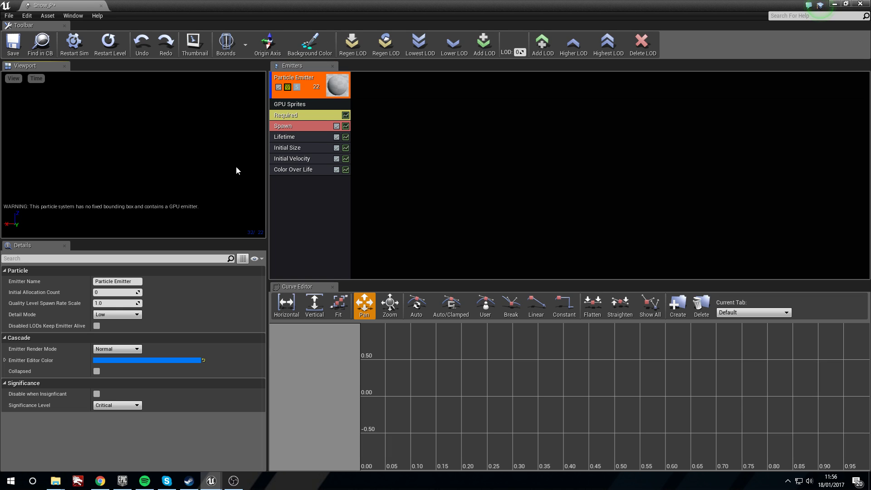
Step: Set the Spawn module's constant rate to 5000
{"action": "left_click", "coordinate": [309, 127]}
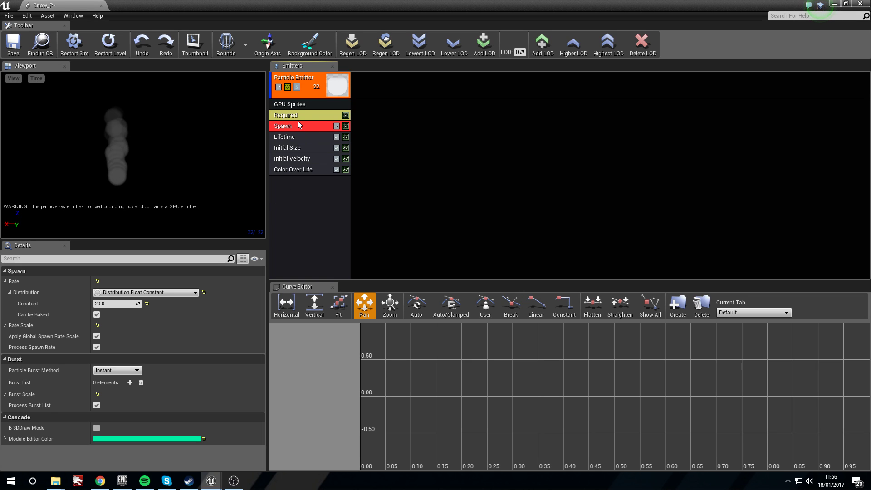
{"action": "left_click", "coordinate": [118, 304]}
{"action": "key", "text": "Return"}
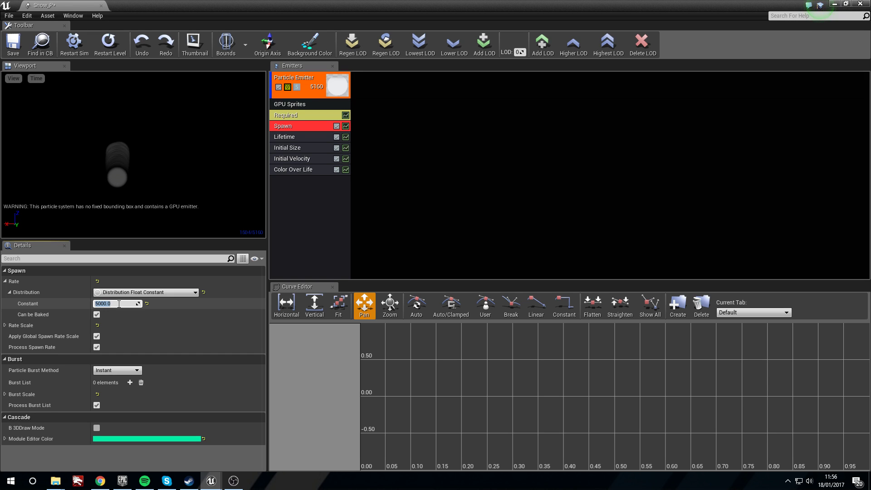
Step: Set the particle Lifetime distribution to a minimum of 5 and a maximum of 10
{"action": "left_click", "coordinate": [303, 141]}
{"action": "left_click", "coordinate": [119, 304]}
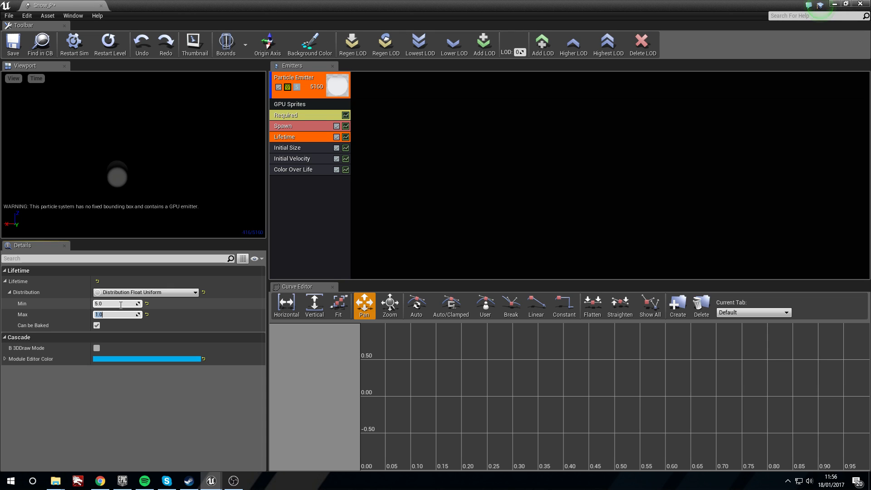
{"action": "type", "text": "10.0"}
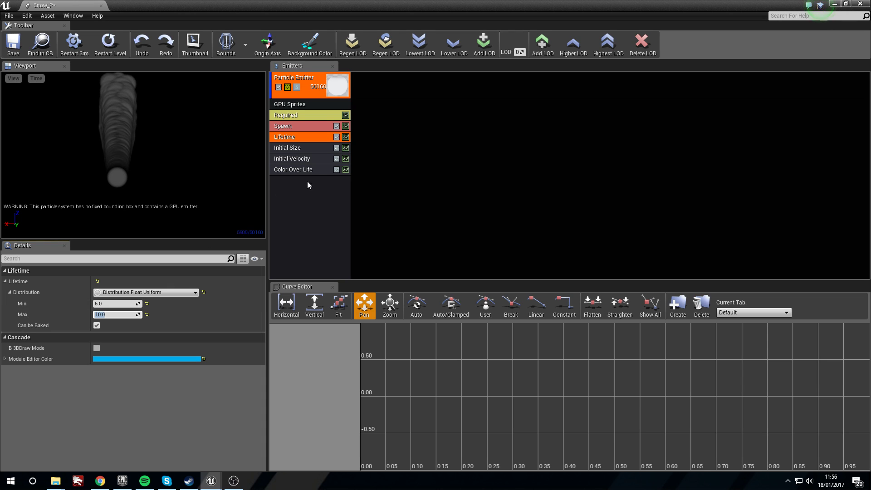
Step: Set the Initial Size module's start size to a maximum of 10 and a minimum of 5 on X, Y and Z
{"action": "left_click", "coordinate": [306, 147]}
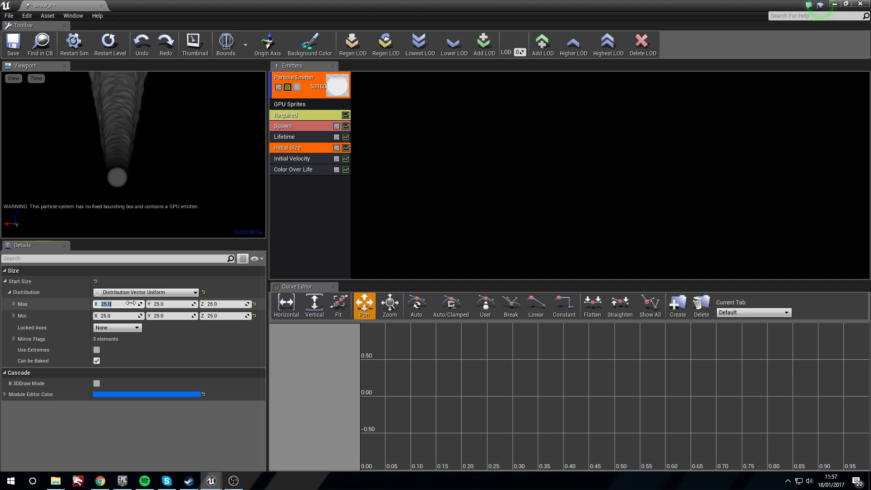
{"action": "left_click", "coordinate": [130, 303]}
{"action": "type", "text": "10"}
{"action": "key", "text": "Tab"}
{"action": "type", "text": "10"}
{"action": "key", "text": "Tab"}
{"action": "type", "text": "10"}
{"action": "key", "text": "Tab"}
{"action": "type", "text": "5"}
{"action": "key", "text": "Tab"}
{"action": "type", "text": "5"}
{"action": "key", "text": "Tab"}
{"action": "type", "text": "5"}
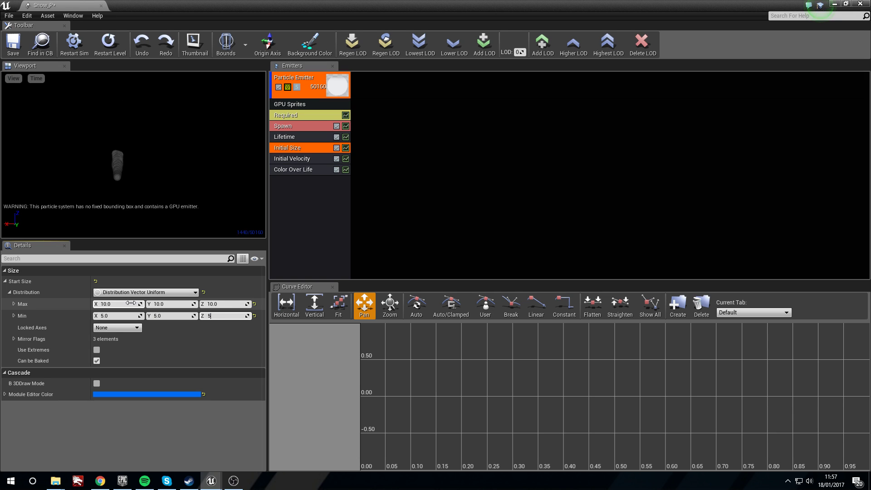
Step: Set the Initial Velocity maximum to X 200, Y 200, Z -300 and the minimum to X -200, Y -200, Z -250
{"action": "left_click", "coordinate": [311, 162]}
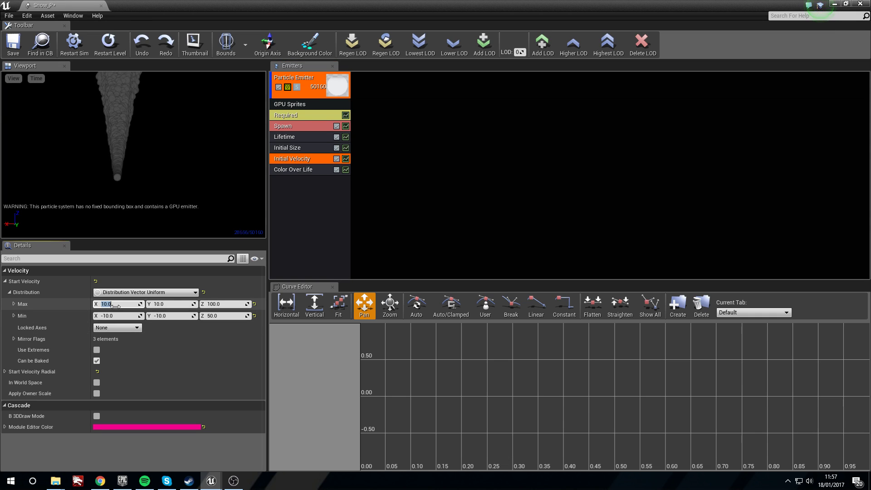
{"action": "key", "text": "Tab"}
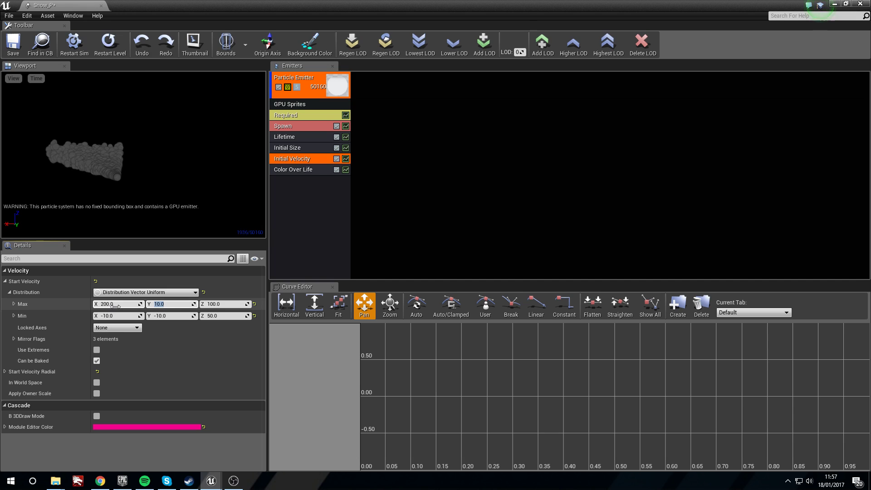
{"action": "type", "text": "200"}
{"action": "key", "text": "Tab"}
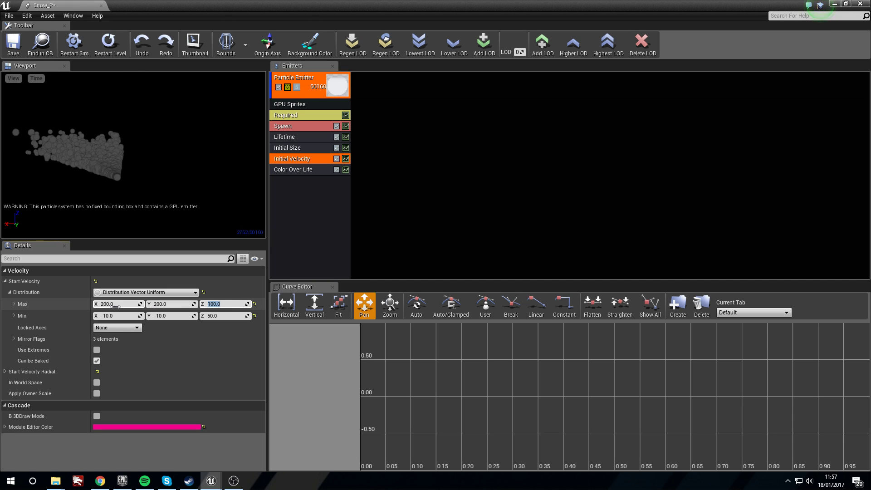
{"action": "type", "text": "-300"}
{"action": "key", "text": "Tab"}
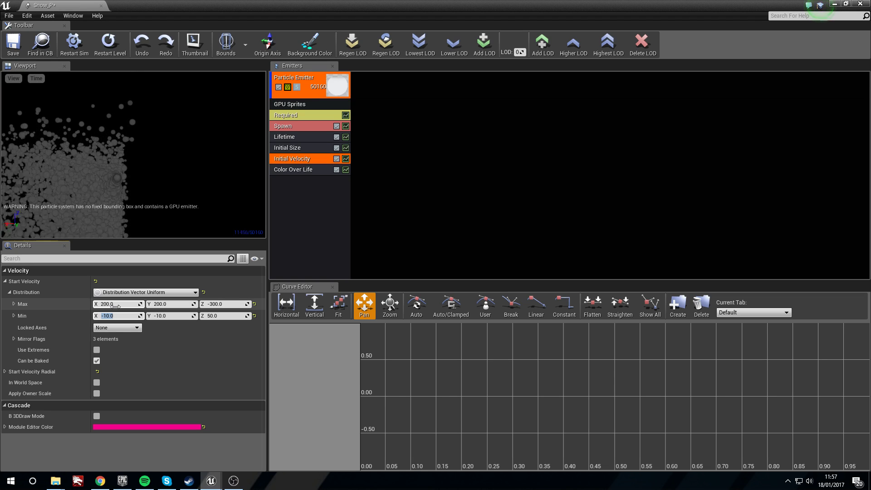
{"action": "type", "text": "-200"}
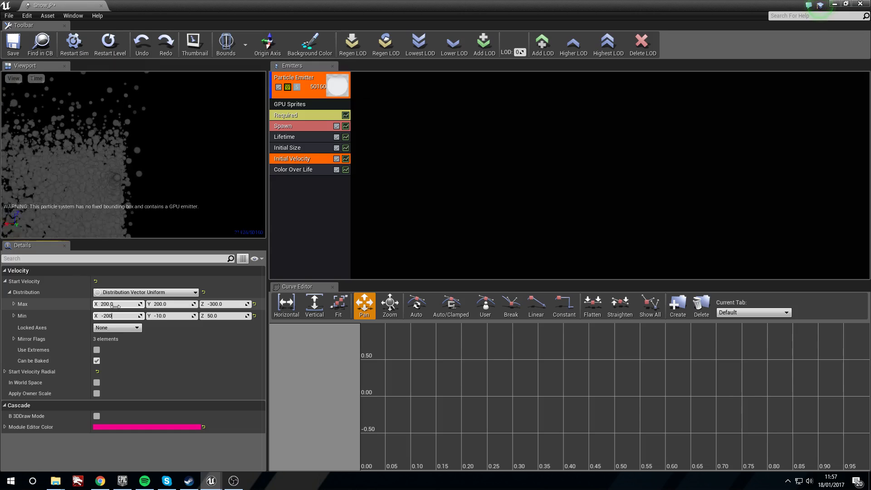
{"action": "key", "text": "Tab"}
{"action": "type", "text": "-200"}
{"action": "key", "text": "Tab"}
{"action": "type", "text": "-250"}
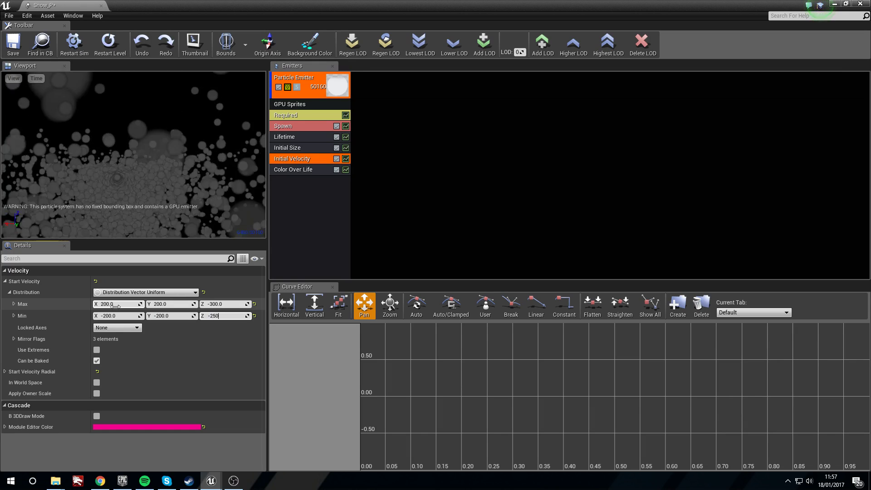
{"action": "key", "text": "Return"}
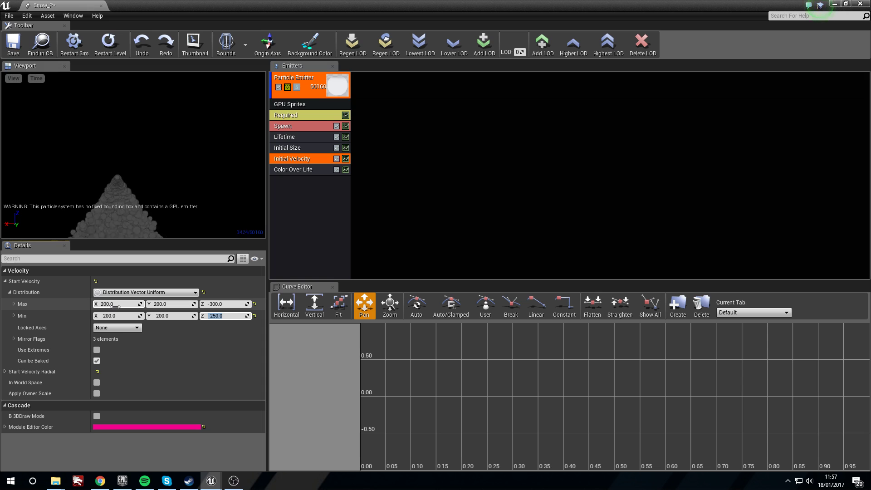
{"action": "right_click_drag", "start_coordinate": [104, 186], "coordinate": [72, 217]}
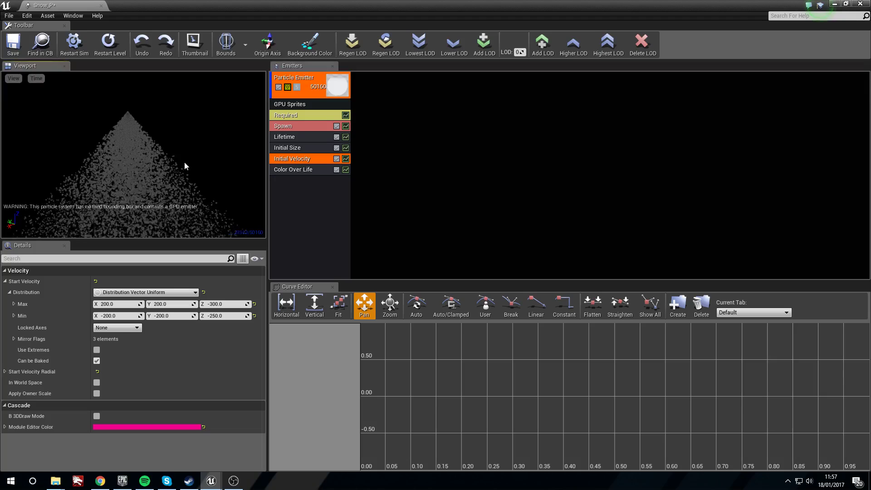
Step: Add an Initial Location module to the particle emitter
{"action": "right_click", "coordinate": [303, 179]}
{"action": "left_click", "coordinate": [298, 183]}
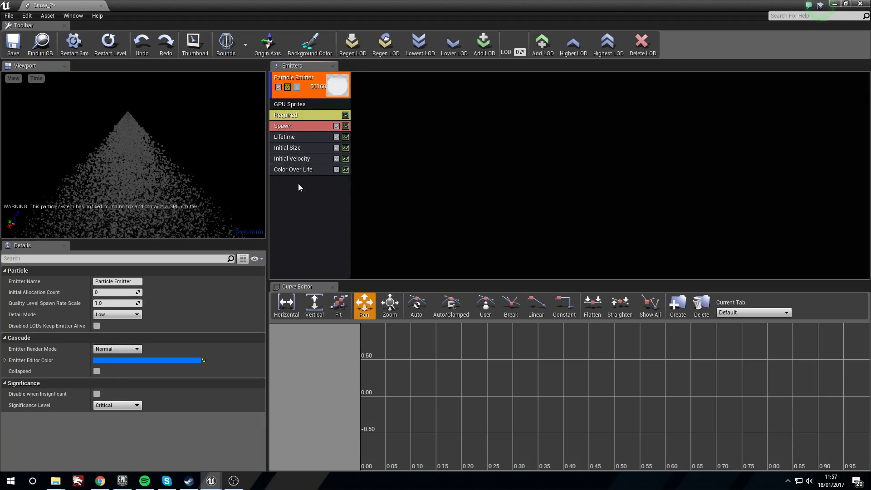
{"action": "right_click", "coordinate": [298, 184]}
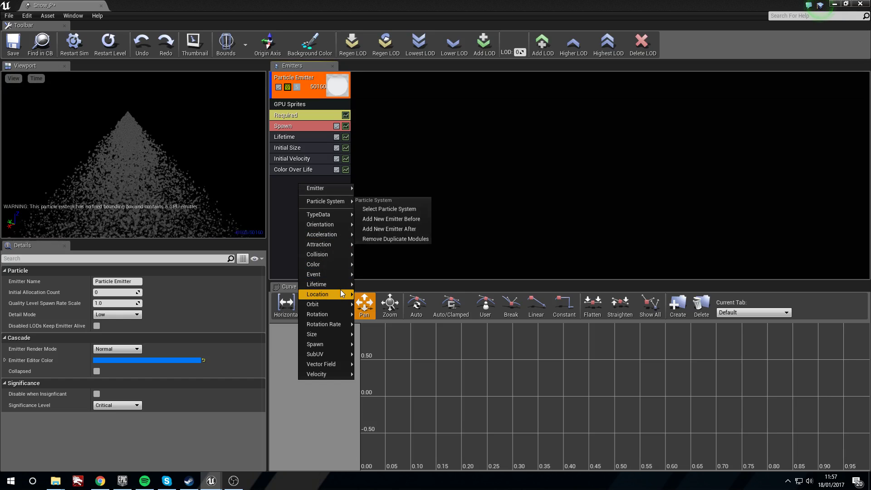
{"action": "mouse_move", "coordinate": [341, 293]}
{"action": "left_click", "coordinate": [380, 292]}
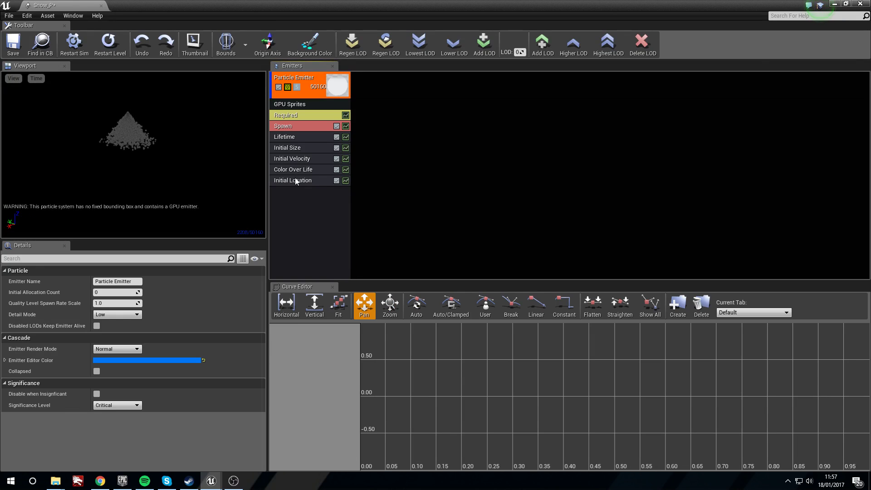
Step: Set the Initial Location maximum to X 2000, Y 2000, Z 50 and the minimum to X -2000, Y -2000, Z 50
{"action": "left_click", "coordinate": [301, 182]}
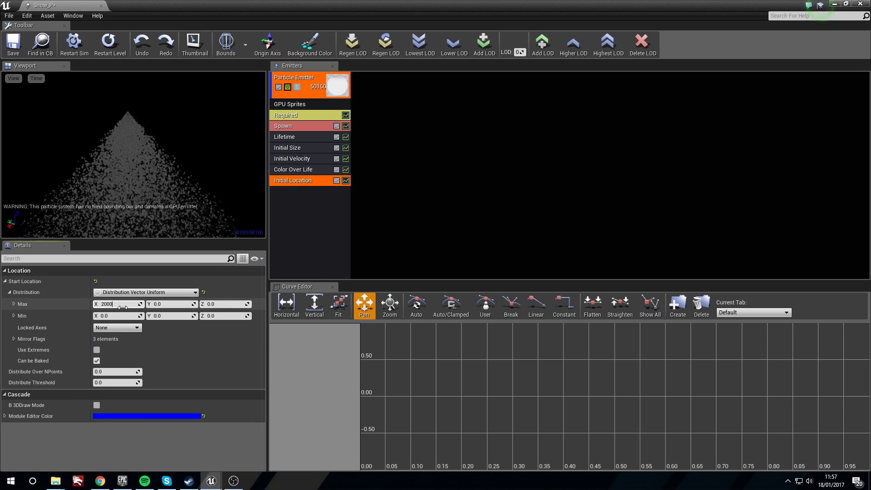
{"action": "key", "text": "Tab"}
{"action": "type", "text": "2000"}
{"action": "key", "text": "Tab"}
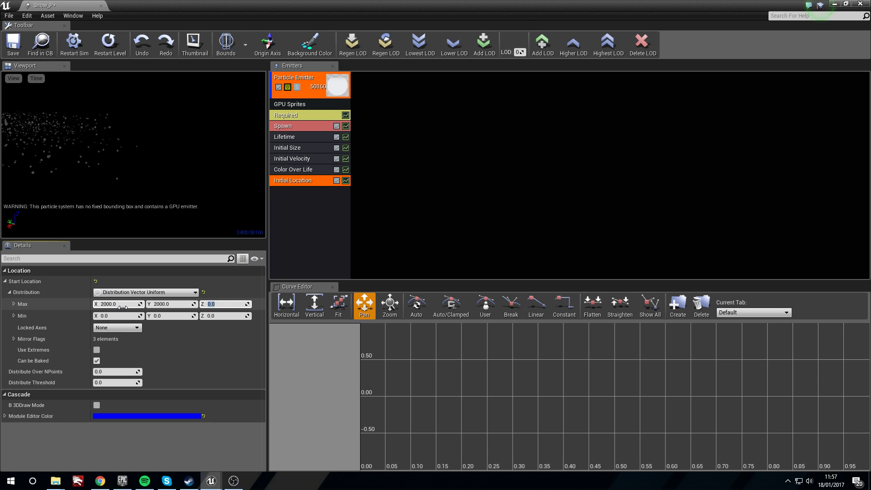
{"action": "type", "text": "50"}
{"action": "key", "text": "Tab"}
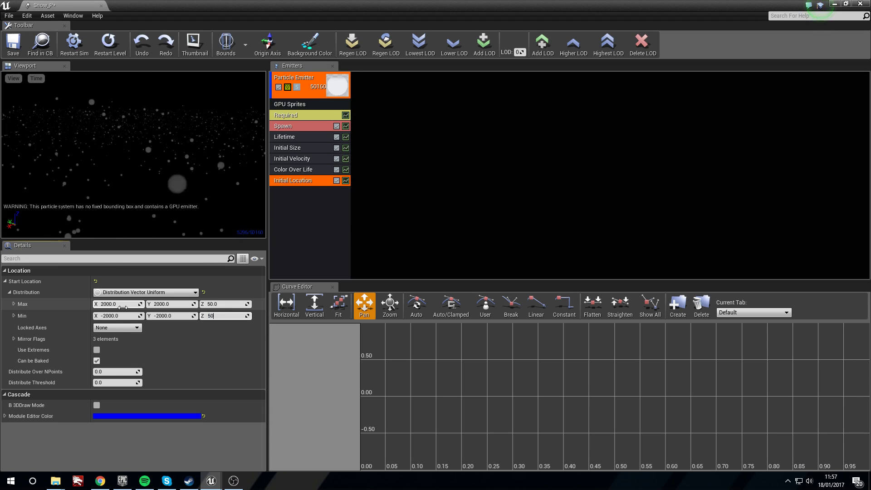
{"action": "left_click_drag", "start_coordinate": [6, 187], "coordinate": [1, 186]}
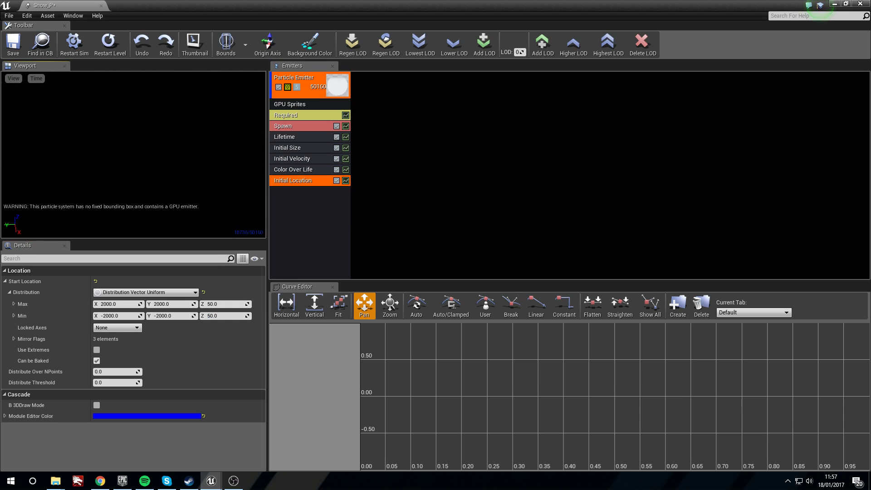
Step: Add an Initial Rotation module to the emitter and set its maximum start rotation to 10
{"action": "left_click", "coordinate": [329, 209]}
{"action": "right_click", "coordinate": [329, 211]}
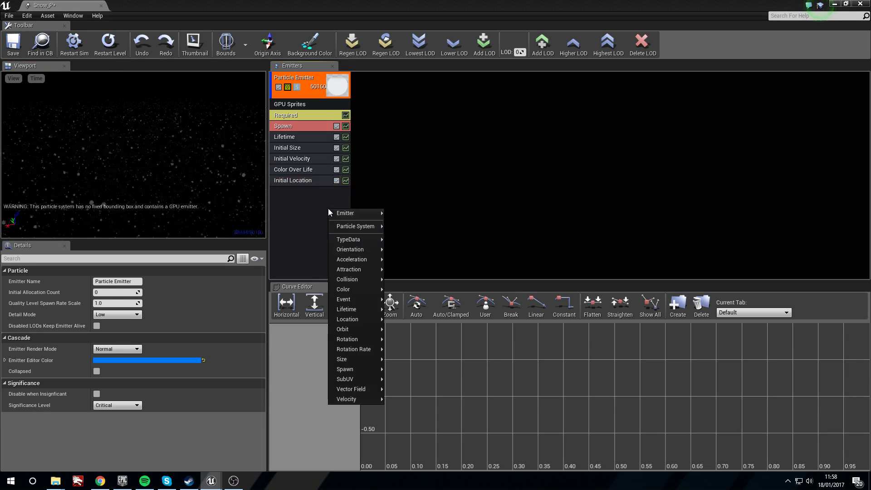
{"action": "mouse_move", "coordinate": [358, 340]}
{"action": "left_click", "coordinate": [418, 339]}
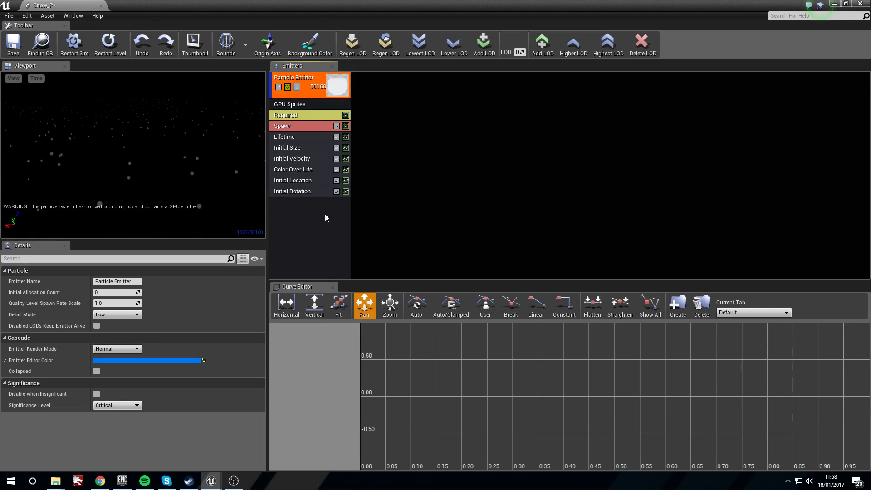
{"action": "left_click", "coordinate": [317, 191]}
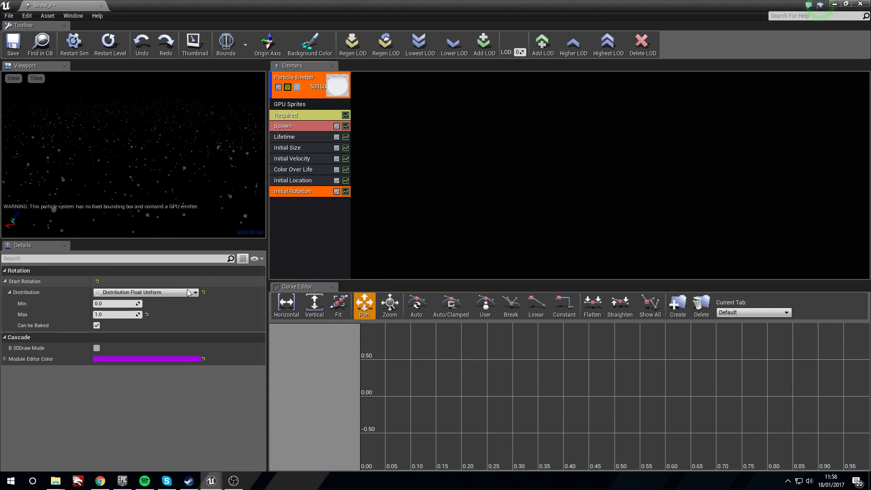
{"action": "left_click", "coordinate": [124, 313]}
{"action": "type", "text": "10"}
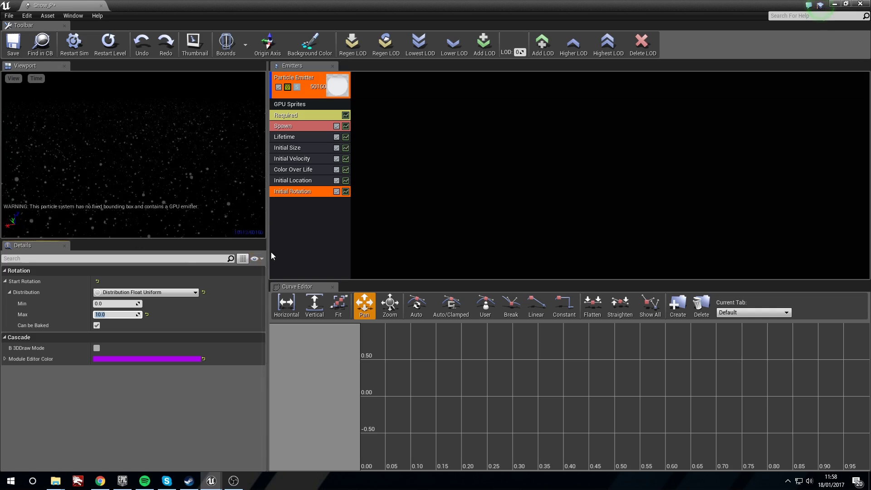
Step: Add an Initial Rotation Rate module to the particle emitter and keep it selected
{"action": "right_click", "coordinate": [289, 216]}
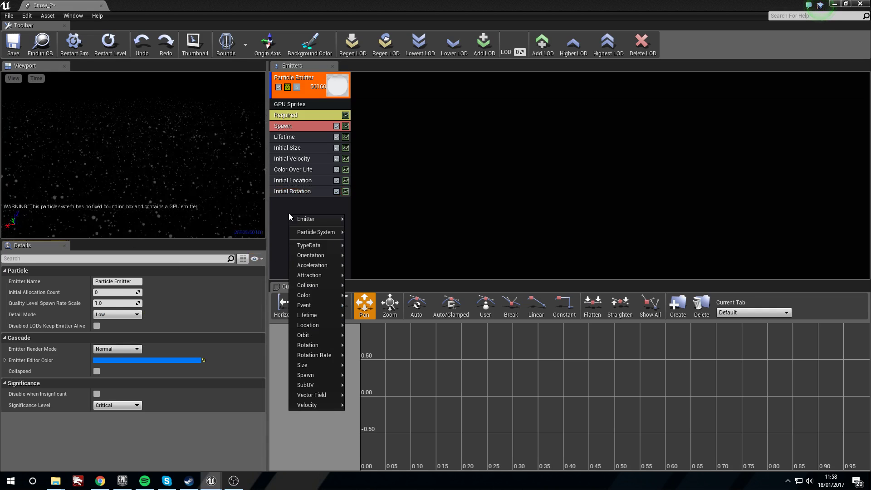
{"action": "mouse_move", "coordinate": [309, 229]}
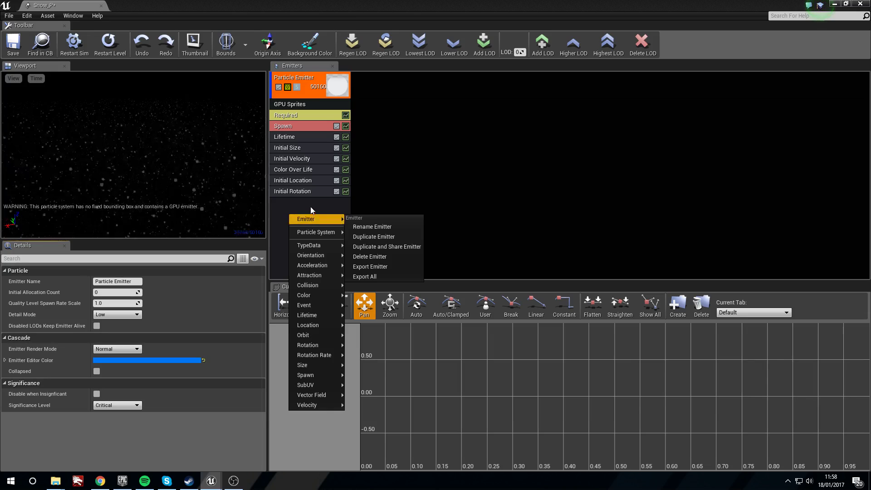
{"action": "right_click", "coordinate": [311, 206]}
{"action": "mouse_move", "coordinate": [354, 351]}
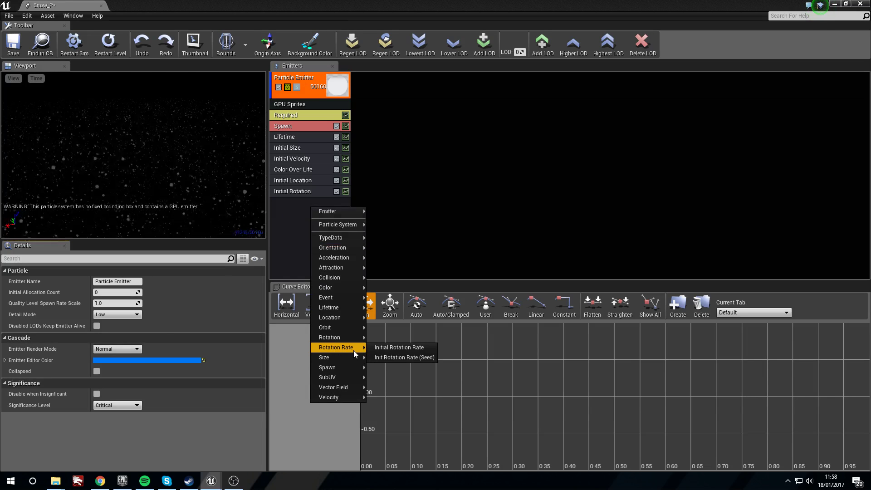
{"action": "left_click", "coordinate": [394, 348]}
{"action": "left_click", "coordinate": [312, 202]}
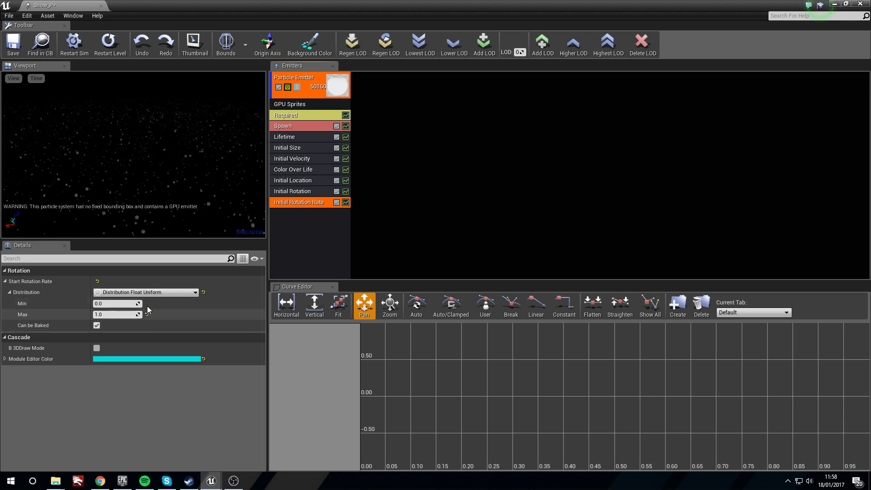
Step: Add a Collision (Scene Depth) module to the emitter and set its response to Kill
{"action": "right_click", "coordinate": [306, 233]}
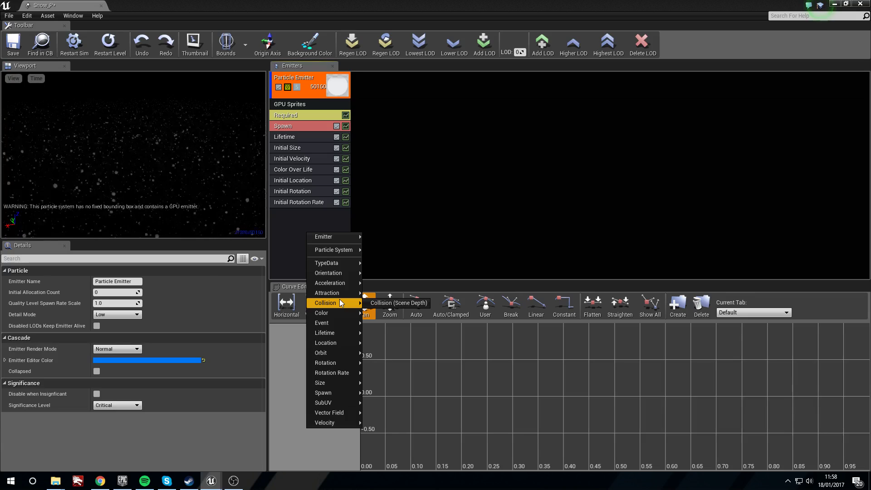
{"action": "left_click", "coordinate": [402, 303]}
{"action": "left_click", "coordinate": [312, 215]}
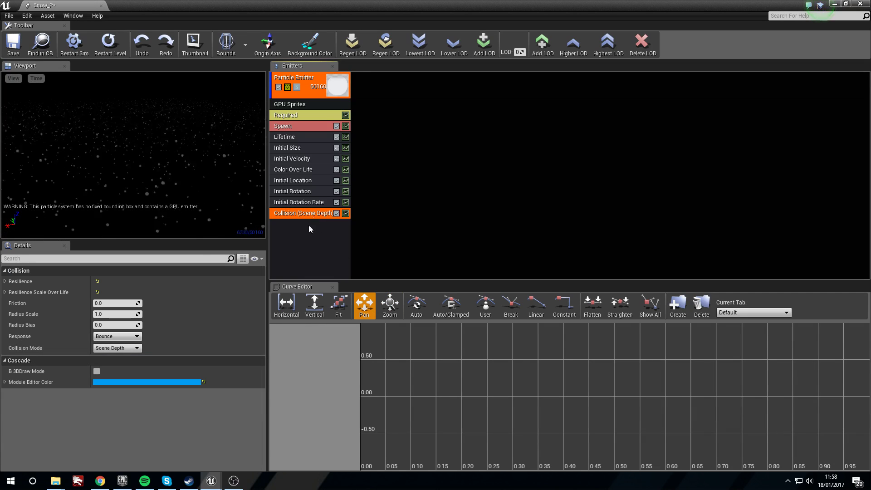
{"action": "left_click", "coordinate": [137, 336]}
{"action": "left_click", "coordinate": [114, 357]}
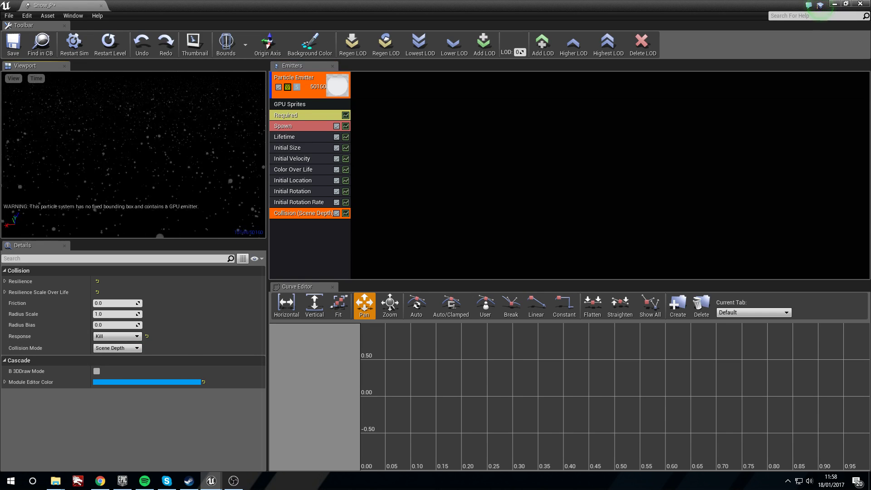
Step: Set fixed bounds on the particle system, showing the bounds while inspecting them and hiding them again
{"action": "left_click", "coordinate": [235, 44]}
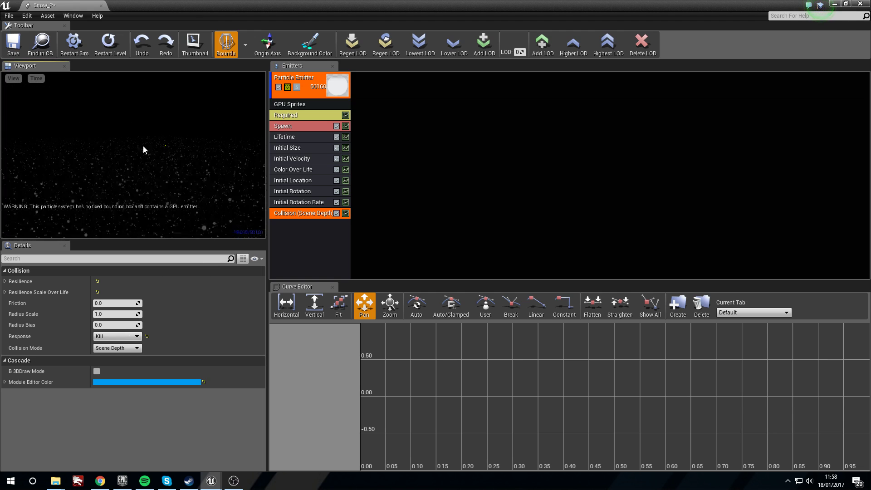
{"action": "left_click", "coordinate": [245, 43]}
{"action": "left_click", "coordinate": [252, 64]}
{"action": "mouse_move", "coordinate": [136, 154]}
{"action": "left_mouse_down"}
{"action": "mouse_move", "coordinate": [168, 152]}
{"action": "mouse_move", "coordinate": [182, 122]}
{"action": "mouse_move", "coordinate": [172, 120]}
{"action": "mouse_move", "coordinate": [150, 152]}
{"action": "left_mouse_up"}
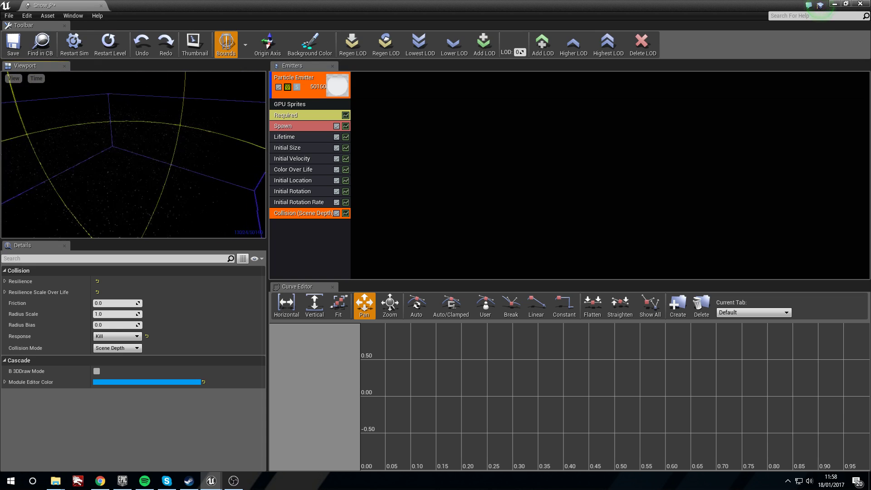
{"action": "left_click", "coordinate": [230, 45]}
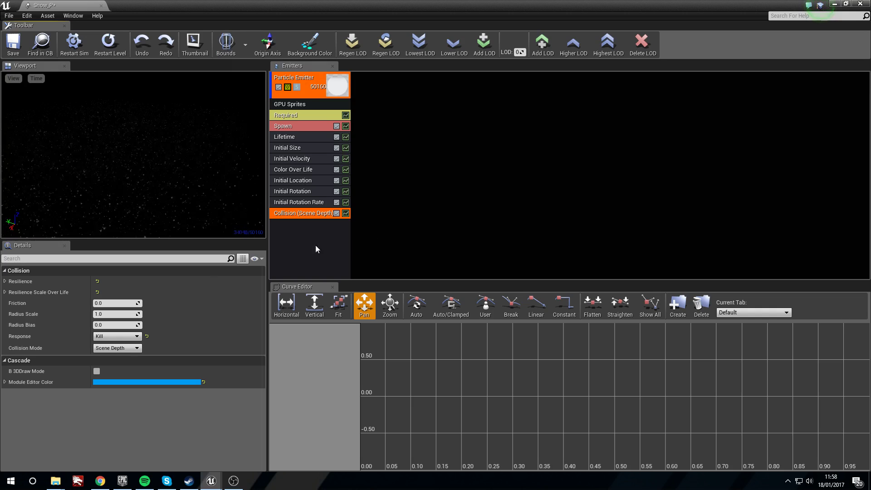
Step: Save the Snow_P particle system and restart its simulation before returning to the level
{"action": "left_click", "coordinate": [13, 44]}
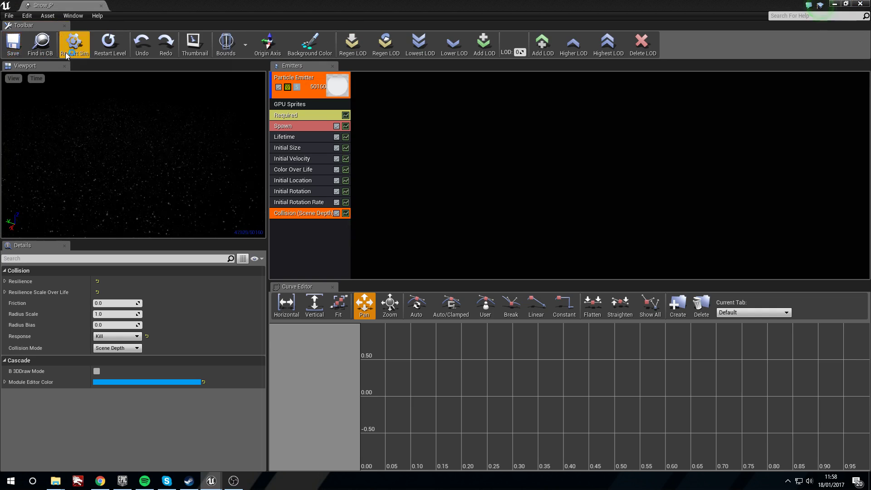
{"action": "left_click", "coordinate": [73, 51]}
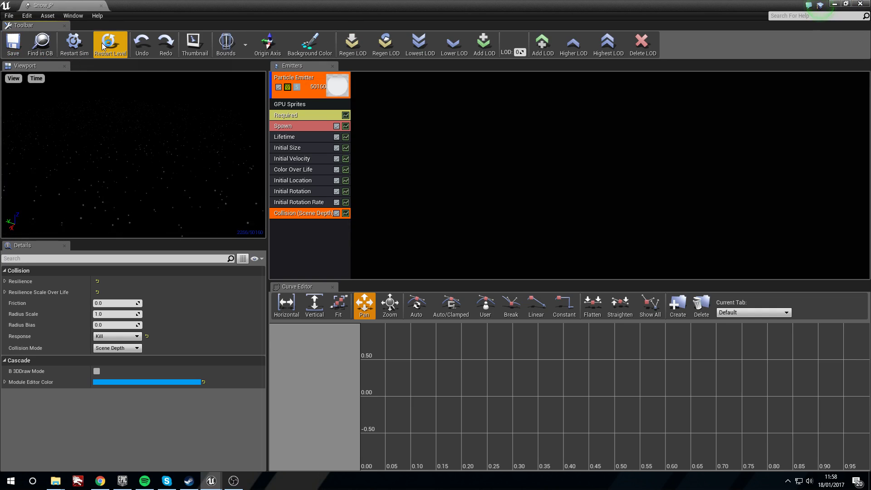
{"action": "left_click", "coordinate": [862, 4]}
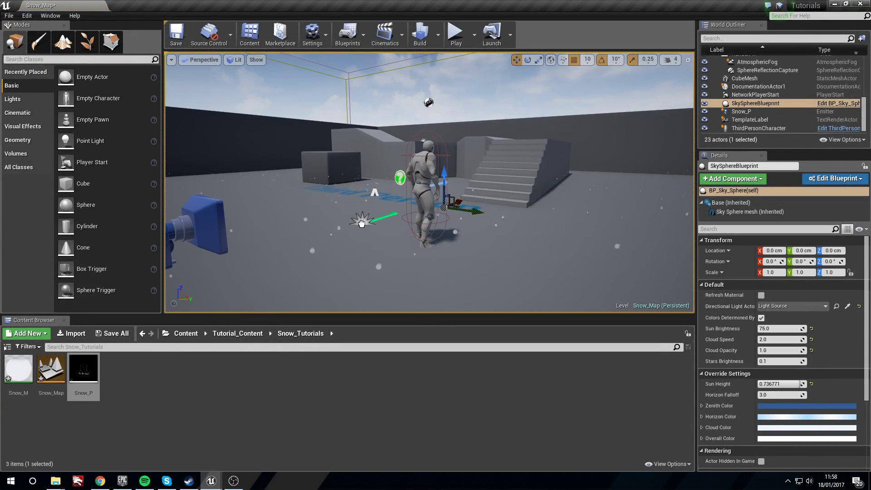
Step: Duplicate the Snow_P emitter in the level and raise the copy into the sky to about Z 2120 cm
{"action": "left_click_drag", "start_coordinate": [362, 224], "coordinate": [363, 223]}
{"action": "right_click_drag", "start_coordinate": [363, 223], "coordinate": [372, 226]}
{"action": "left_click_drag", "start_coordinate": [338, 177], "coordinate": [339, 56]}
{"action": "right_click_drag", "start_coordinate": [339, 57], "coordinate": [361, 44]}
{"action": "right_click_drag", "start_coordinate": [355, 268], "coordinate": [347, 268]}
{"action": "left_click_drag", "start_coordinate": [441, 177], "coordinate": [441, 59]}
{"action": "mouse_move", "coordinate": [441, 59]}
{"action": "right_mouse_down"}
{"action": "mouse_move", "coordinate": [477, 27]}
{"action": "mouse_move", "coordinate": [432, 59]}
{"action": "right_mouse_up"}
{"action": "mouse_move", "coordinate": [346, 142]}
{"action": "left_mouse_down", "text": "shift"}
{"action": "mouse_move", "coordinate": [334, 136]}
{"action": "mouse_move", "coordinate": [320, 100]}
{"action": "mouse_move", "coordinate": [335, 133]}
{"action": "left_mouse_up", "text": "shift"}
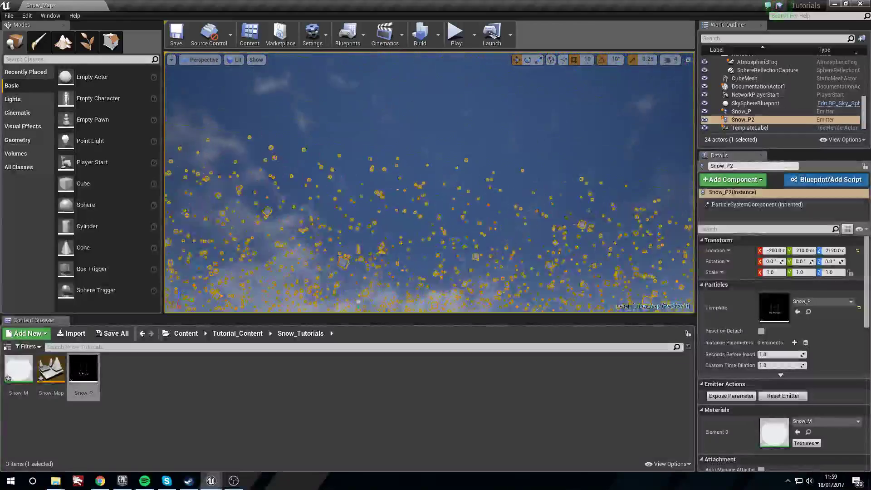
Step: Delete the original Snow_P emitter from the level, keeping the raised duplicate
{"action": "key", "text": "w"}
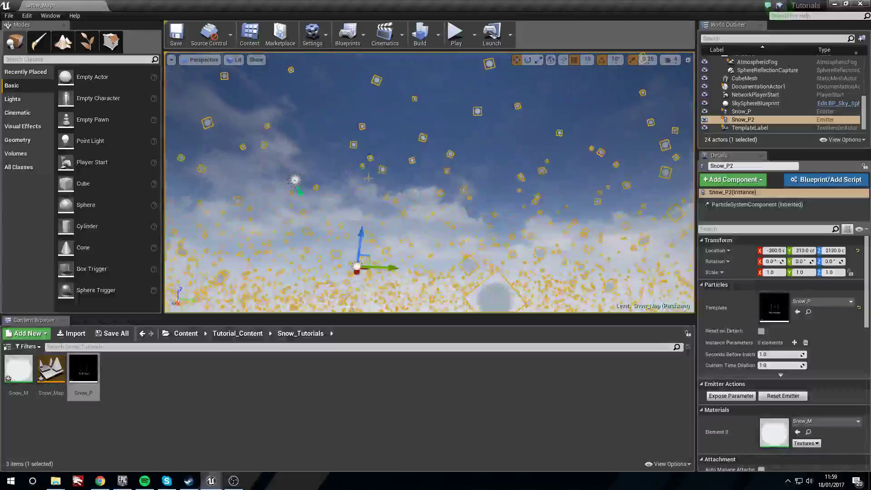
{"action": "left_click", "coordinate": [301, 179]}
{"action": "key", "text": "Delete"}
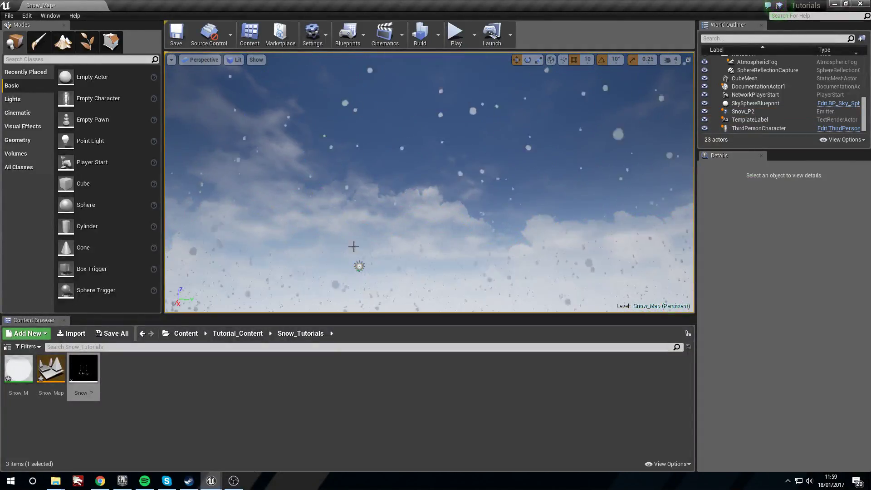
Step: Examine the falling snow around the level, from the ground up towards the raised emitter
{"action": "left_click", "coordinate": [369, 187]}
{"action": "right_click_drag", "start_coordinate": [369, 186], "coordinate": [398, 231]}
{"action": "left_click_drag", "start_coordinate": [434, 84], "coordinate": [444, 88]}
{"action": "right_click_drag", "start_coordinate": [443, 88], "coordinate": [443, 106]}
{"action": "left_click", "coordinate": [502, 212]}
{"action": "right_click_drag", "start_coordinate": [503, 213], "coordinate": [502, 84]}
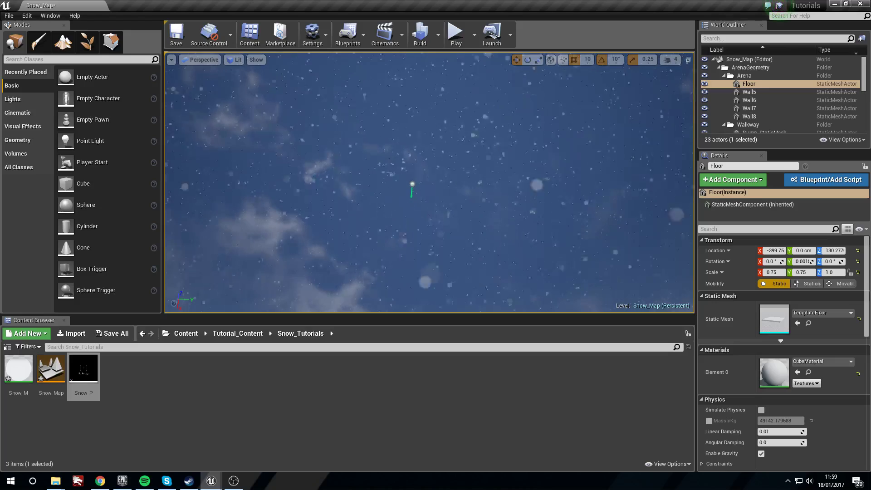
{"action": "right_click_drag", "start_coordinate": [503, 212], "coordinate": [503, 258]}
{"action": "left_click_drag", "start_coordinate": [447, 245], "coordinate": [447, 218], "text": "alt"}
Step: Play-test the level to check the snowfall around the character, and stop the session
{"action": "left_click", "coordinate": [455, 34]}
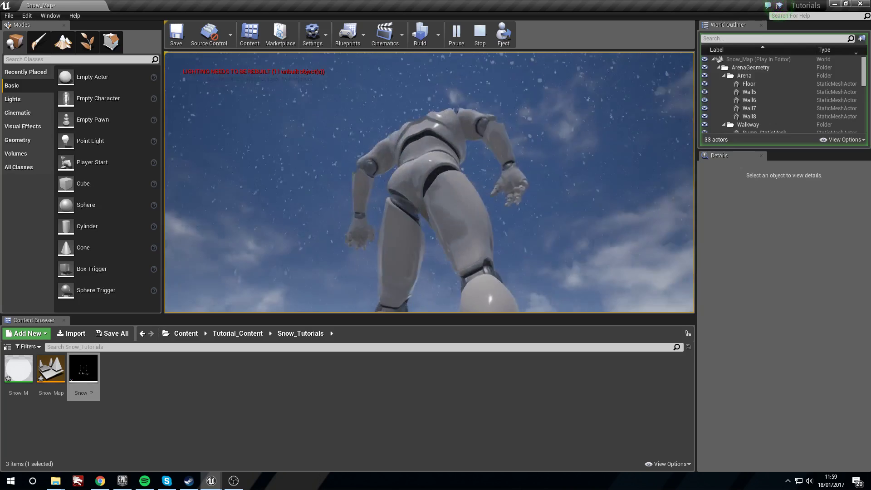
{"action": "key", "text": "Escape"}
{"action": "right_click_drag", "start_coordinate": [545, 204], "coordinate": [540, 258]}
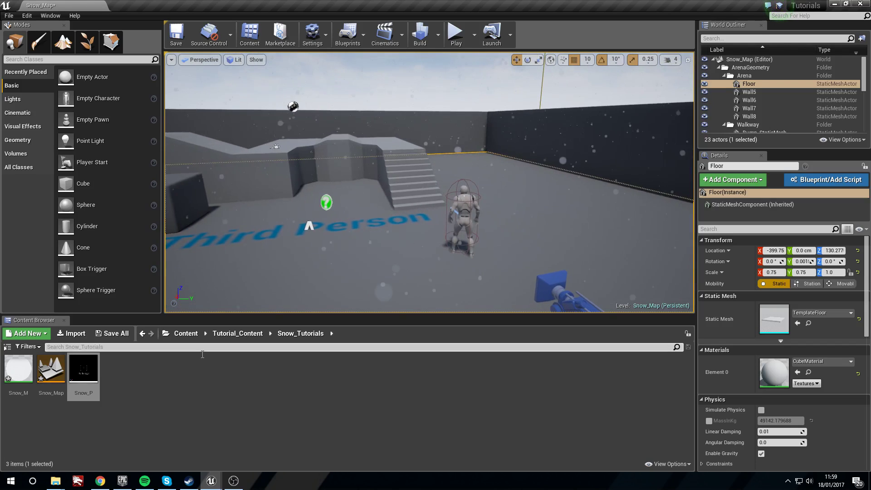
Step: In the Snow_M material, feed a new constant of 1 into Emissive Color and preview the material on a plane
{"action": "double_click", "coordinate": [19, 368]}
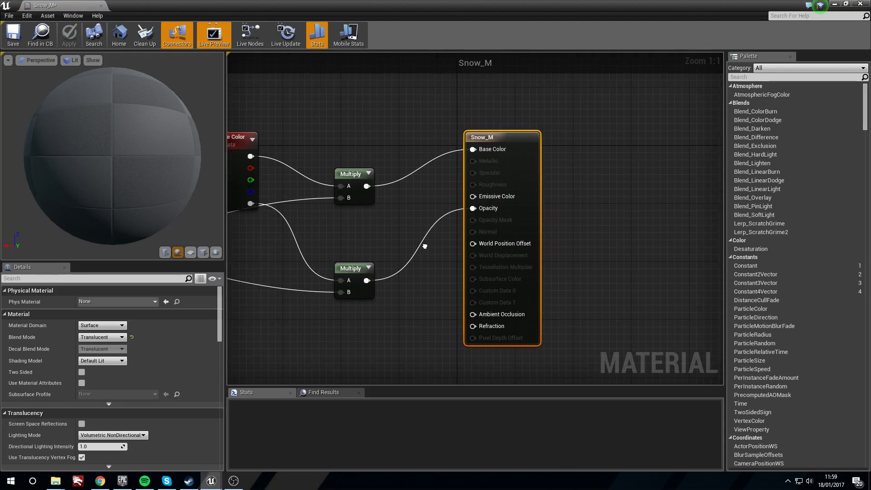
{"action": "left_click", "coordinate": [461, 228]}
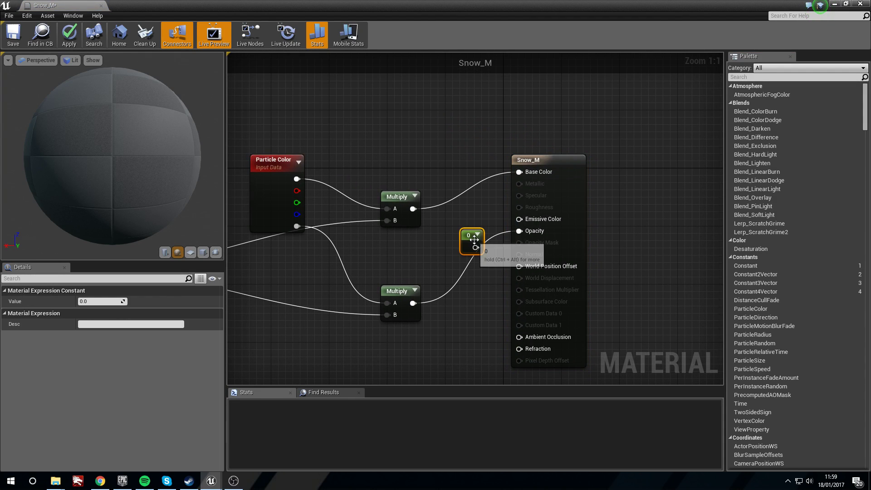
{"action": "left_click_drag", "start_coordinate": [469, 236], "coordinate": [471, 219]}
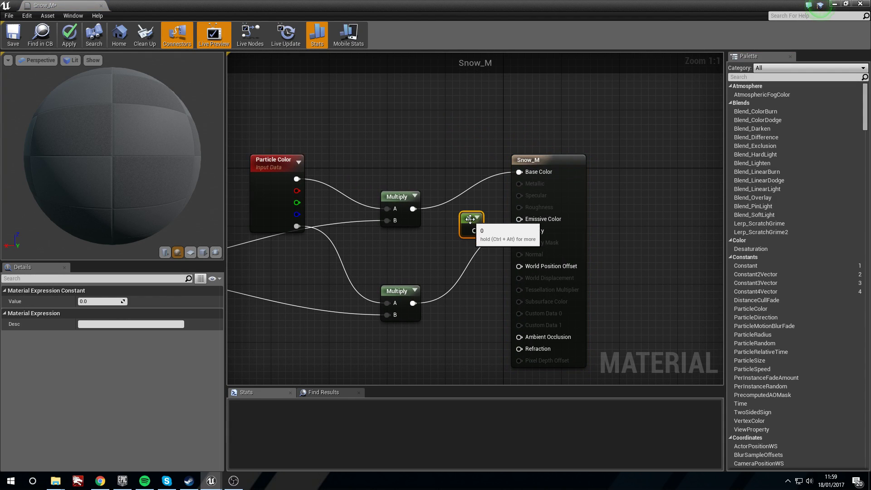
{"action": "left_click", "coordinate": [100, 303]}
{"action": "type", "text": "1"}
{"action": "key", "text": "Return"}
{"action": "mouse_move", "coordinate": [476, 230]}
{"action": "left_mouse_down"}
{"action": "mouse_move", "coordinate": [534, 215]}
{"action": "mouse_move", "coordinate": [476, 216]}
{"action": "left_mouse_up"}
{"action": "left_click", "coordinate": [191, 252]}
Step: Move the Radius, Density and RadialGradientExponential nodes together farther from the Multiply nodes to free up graph space
{"action": "right_click_drag", "start_coordinate": [319, 282], "coordinate": [506, 243]}
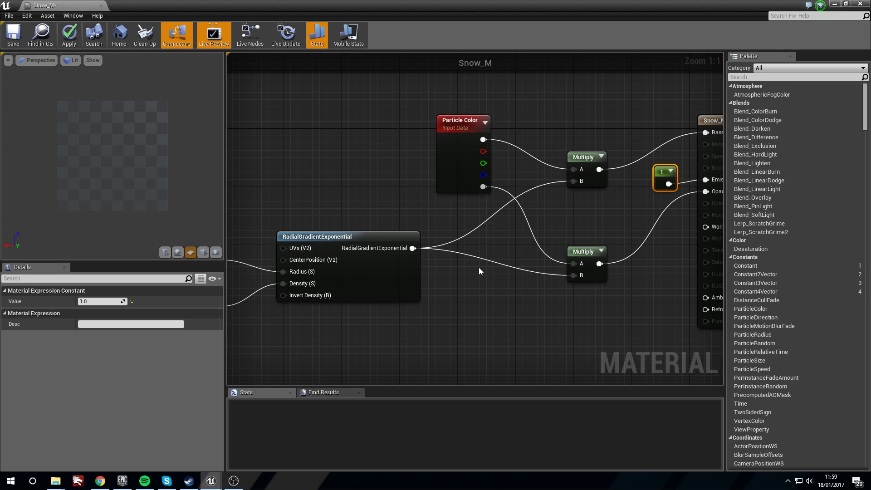
{"action": "right_click_drag", "start_coordinate": [354, 214], "coordinate": [415, 184]}
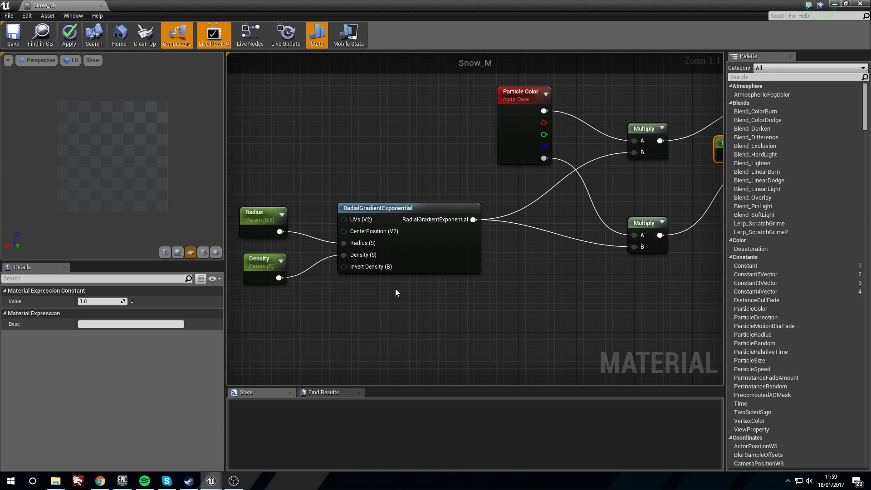
{"action": "right_click_drag", "start_coordinate": [524, 298], "coordinate": [504, 291]}
{"action": "left_click_drag", "start_coordinate": [254, 181], "coordinate": [375, 319]}
{"action": "right_click_drag", "start_coordinate": [375, 319], "coordinate": [545, 309]}
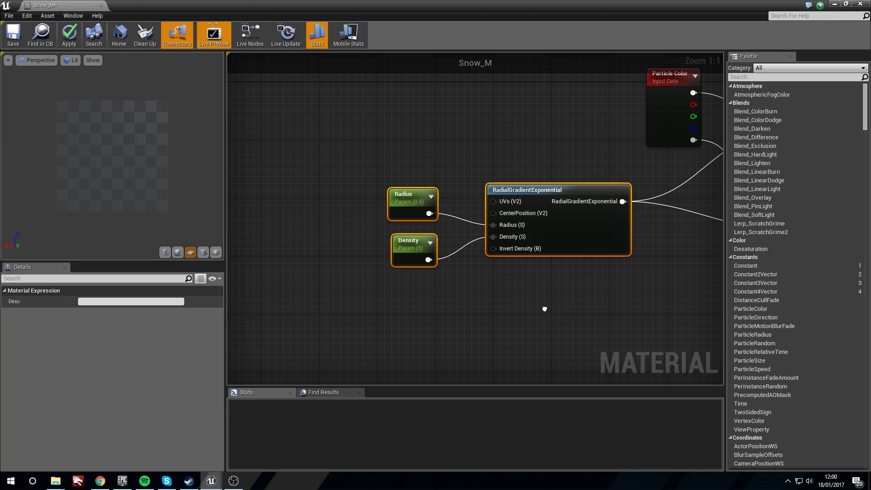
{"action": "left_click_drag", "start_coordinate": [541, 190], "coordinate": [380, 175]}
{"action": "right_click_drag", "start_coordinate": [487, 221], "coordinate": [528, 248]}
{"action": "left_click_drag", "start_coordinate": [462, 206], "coordinate": [442, 220]}
Step: Delete the Multiply node that feeds the material's Opacity input
{"action": "right_click_drag", "start_coordinate": [622, 226], "coordinate": [453, 227]}
{"action": "right_click_drag", "start_coordinate": [548, 235], "coordinate": [435, 268]}
{"action": "left_click_drag", "start_coordinate": [475, 216], "coordinate": [548, 288]}
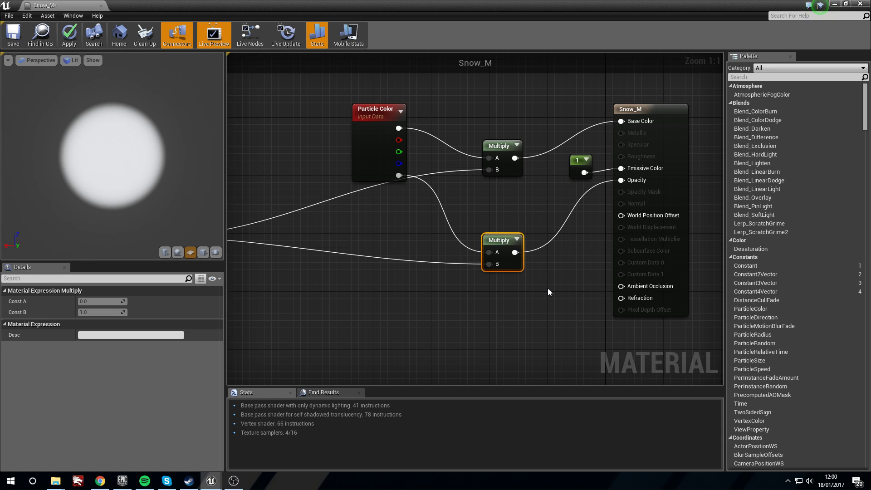
{"action": "key", "text": "Delete"}
Step: Add a Particle Speed node and place it beneath the RadialGradientExponential node
{"action": "right_click_drag", "start_coordinate": [332, 326], "coordinate": [434, 326]}
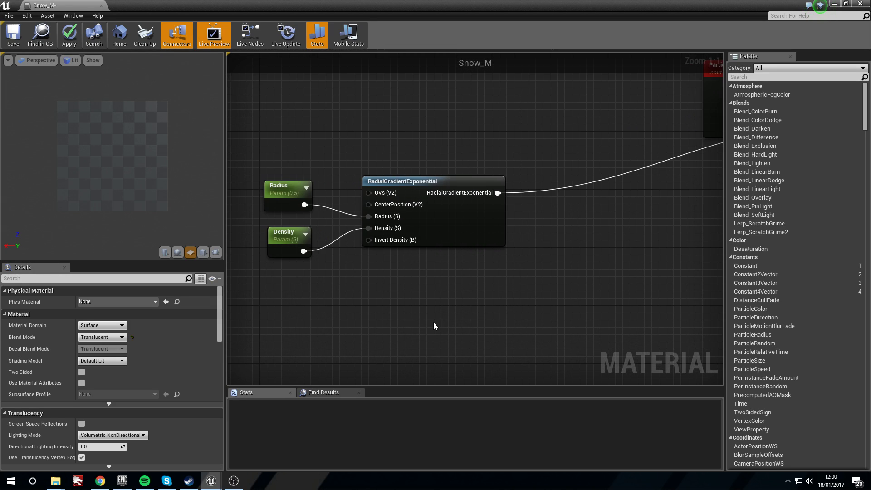
{"action": "right_click", "coordinate": [434, 327]}
{"action": "type", "text": "parti"}
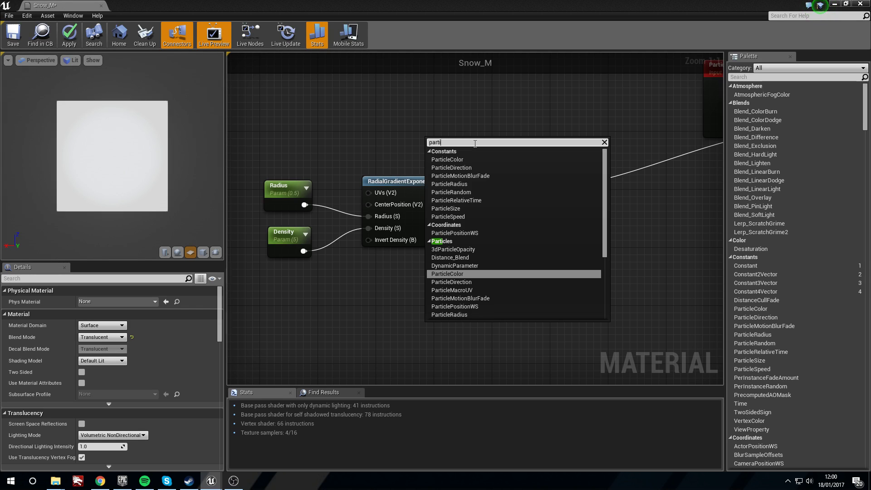
{"action": "type", "text": "clesp"}
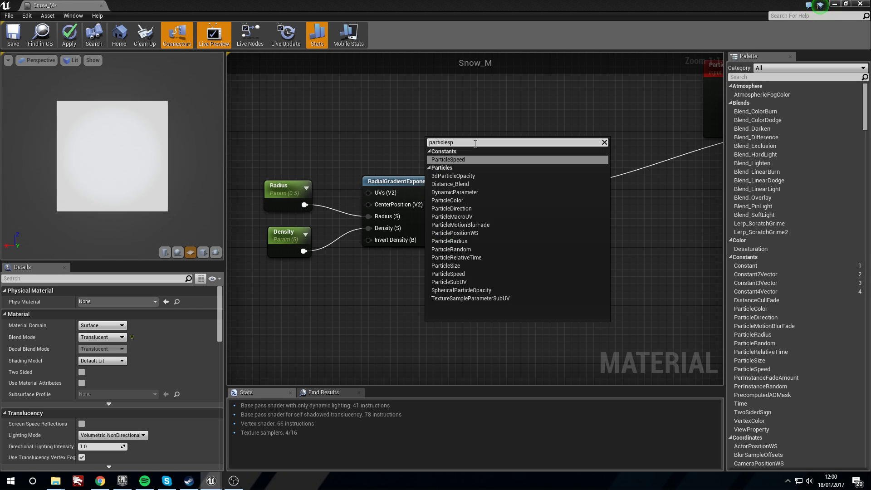
{"action": "key", "text": "Return"}
{"action": "left_click_drag", "start_coordinate": [459, 331], "coordinate": [397, 278]}
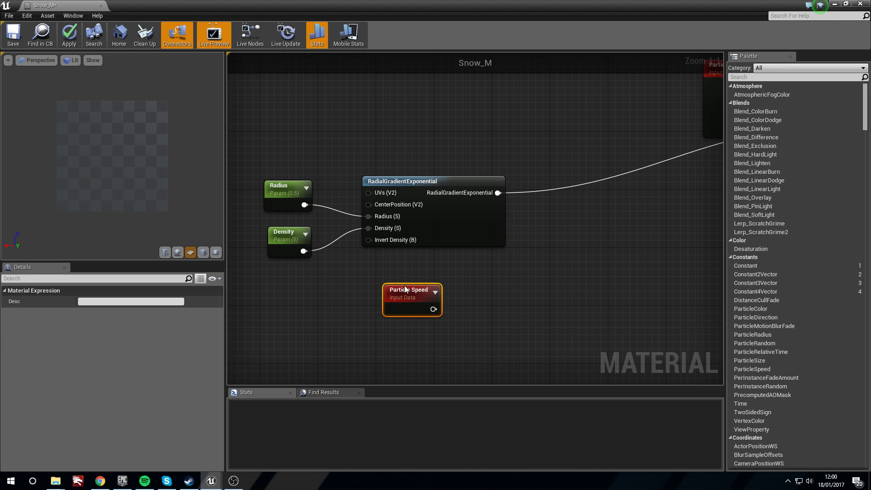
Step: Add a new scalar parameter node beneath the Particle Speed node
{"action": "left_click", "coordinate": [412, 347]}
{"action": "right_click_drag", "start_coordinate": [399, 340], "coordinate": [412, 330]}
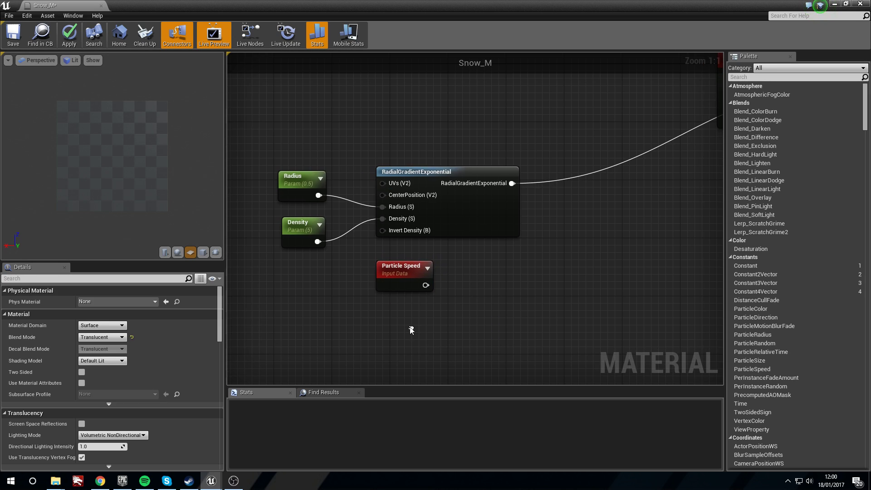
{"action": "right_click", "coordinate": [404, 322]}
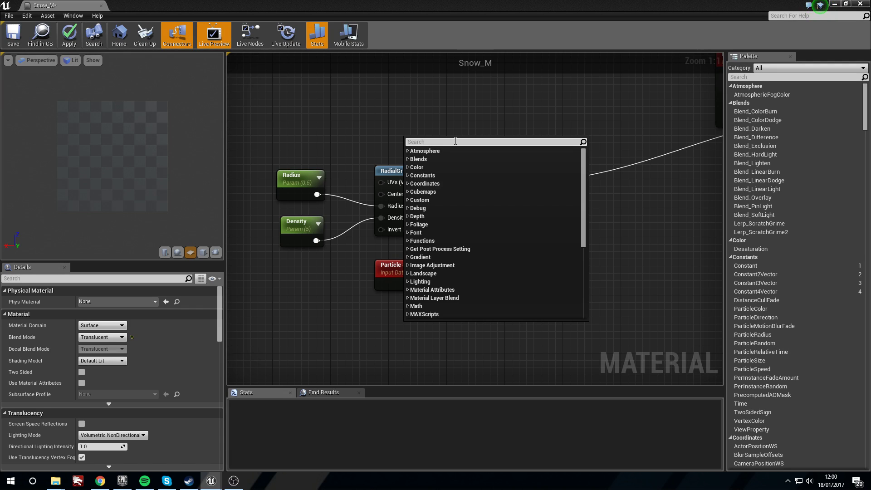
{"action": "left_click", "coordinate": [381, 329]}
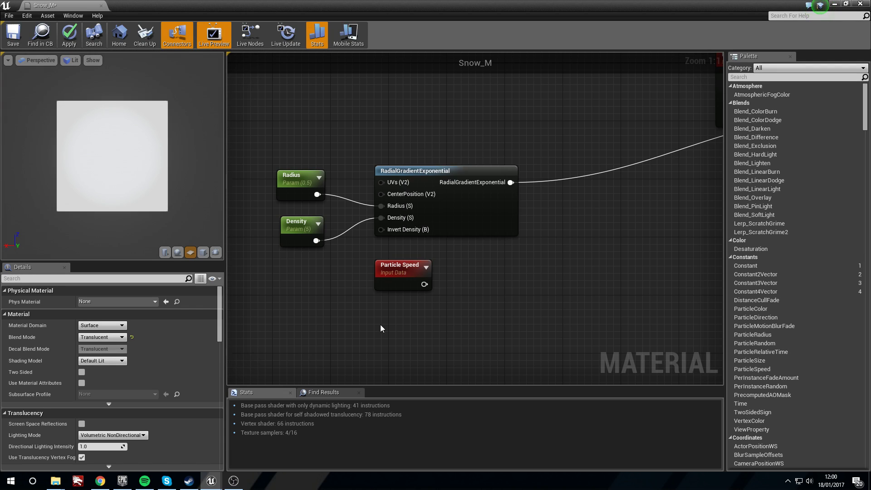
{"action": "key", "text": "s"}
{"action": "left_click", "coordinate": [405, 336]}
{"action": "left_click_drag", "start_coordinate": [425, 338], "coordinate": [403, 317]}
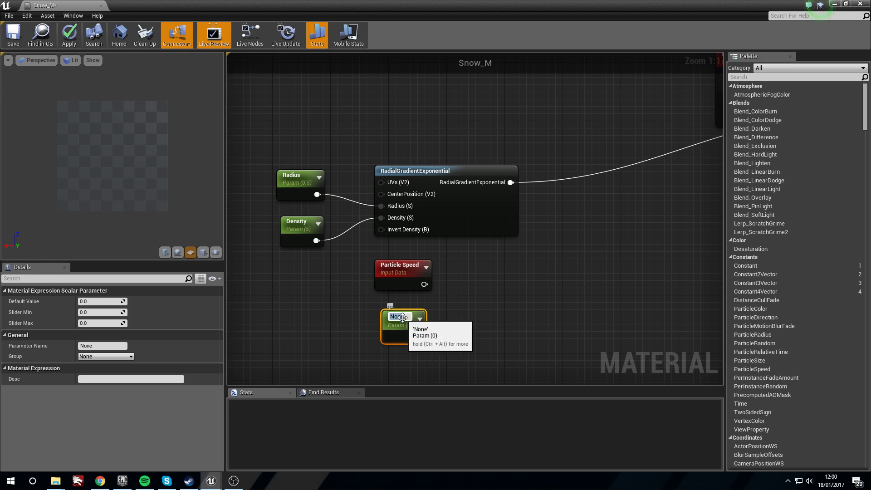
Step: Name the new scalar parameter Speed Divide, set its default value to 700 and line it up beneath Particle Speed
{"action": "left_click", "coordinate": [110, 348]}
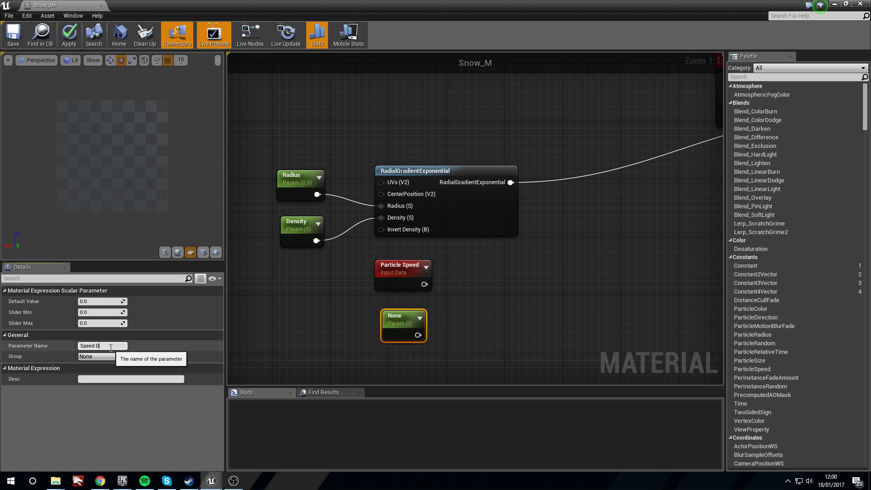
{"action": "type", "text": "e"}
{"action": "key", "text": "Return"}
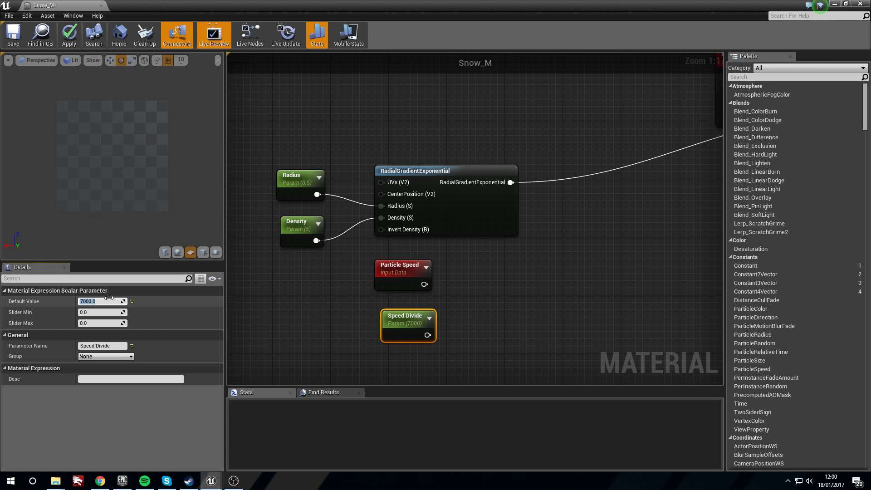
{"action": "left_click", "coordinate": [112, 301]}
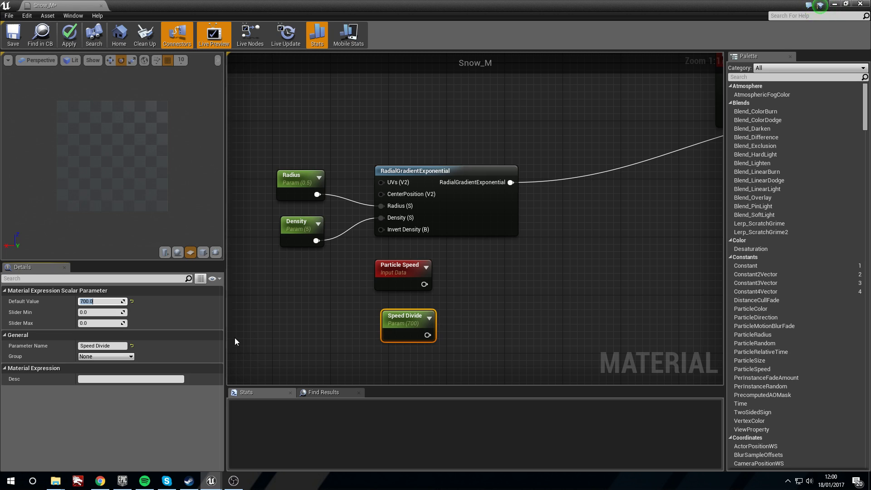
{"action": "left_click_drag", "start_coordinate": [404, 320], "coordinate": [398, 315]}
Step: Add a Divide node with Particle Speed connected to its A input and Speed Divide to its B input
{"action": "left_click", "coordinate": [518, 307]}
{"action": "right_click_drag", "start_coordinate": [519, 306], "coordinate": [507, 316]}
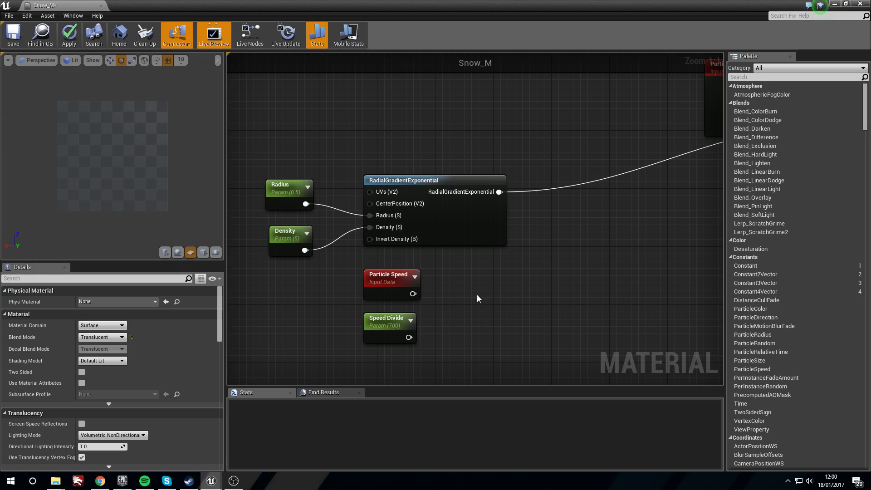
{"action": "key", "text": "d"}
{"action": "left_click", "coordinate": [478, 295]}
{"action": "left_click_drag", "start_coordinate": [492, 302], "coordinate": [486, 290]}
{"action": "left_click_drag", "start_coordinate": [413, 295], "coordinate": [479, 302]}
{"action": "left_click_drag", "start_coordinate": [409, 337], "coordinate": [478, 314]}
{"action": "left_click", "coordinate": [368, 320]}
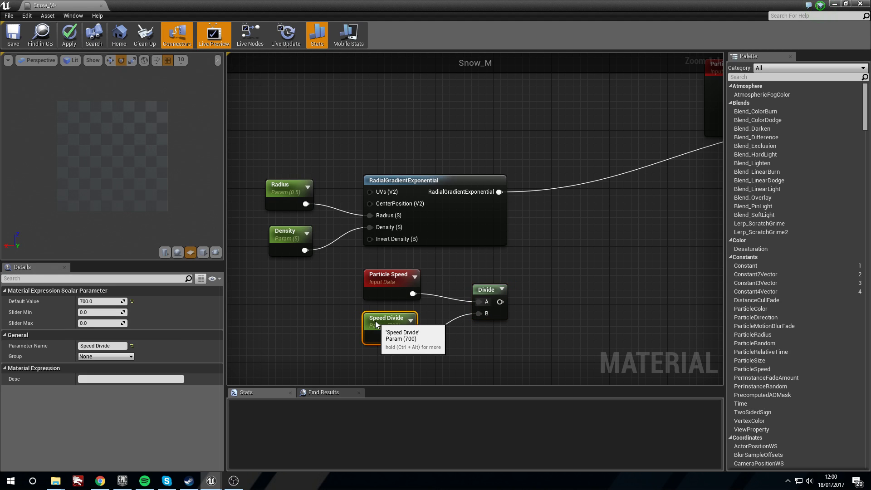
Step: Add a Clamp node fed by the Divide output and line it up beside the Divide node
{"action": "right_click_drag", "start_coordinate": [480, 311], "coordinate": [428, 317]}
{"action": "left_click_drag", "start_coordinate": [458, 303], "coordinate": [517, 303]}
{"action": "type", "text": "clamp"}
{"action": "key", "text": "Return"}
{"action": "left_click_drag", "start_coordinate": [424, 280], "coordinate": [524, 296]}
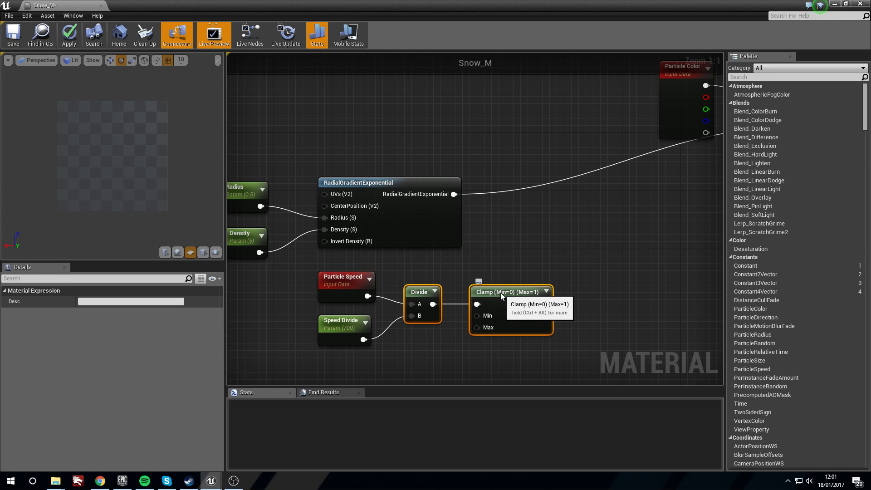
Step: Add a Lerp node with the Clamp output as Alpha and the RadialGradientExponential output as both A and B
{"action": "right_click_drag", "start_coordinate": [504, 248], "coordinate": [421, 260]}
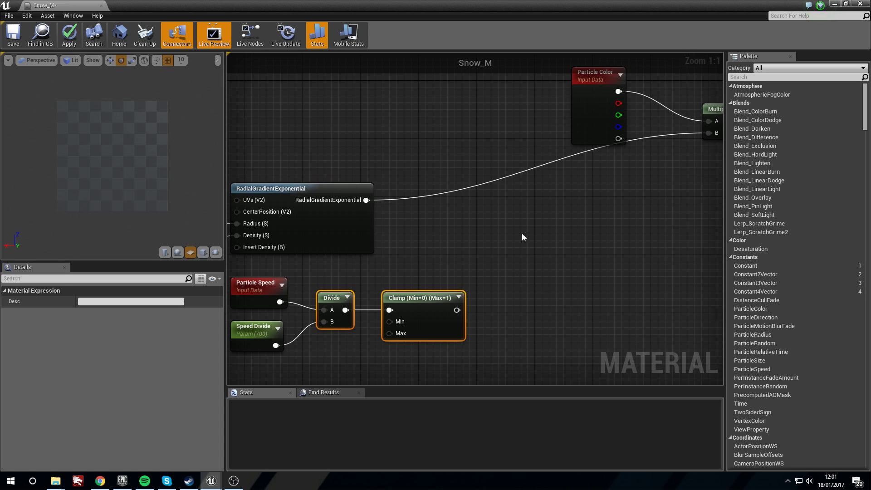
{"action": "left_click", "coordinate": [522, 234]}
{"action": "left_click_drag", "start_coordinate": [539, 240], "coordinate": [530, 239]}
{"action": "left_click_drag", "start_coordinate": [457, 310], "coordinate": [522, 276]}
{"action": "left_click_drag", "start_coordinate": [526, 239], "coordinate": [520, 232]}
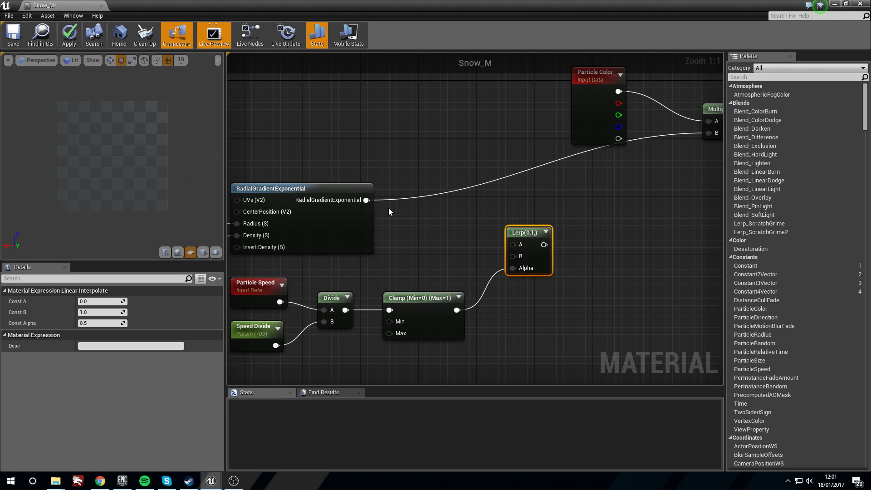
{"action": "left_click_drag", "start_coordinate": [366, 200], "coordinate": [514, 245]}
{"action": "left_click_drag", "start_coordinate": [366, 200], "coordinate": [519, 257]}
Step: Review how the Clamp and RadialGradientExponential nodes feed the Lerp node
{"action": "right_click_drag", "start_coordinate": [410, 260], "coordinate": [445, 250]}
{"action": "left_click_drag", "start_coordinate": [461, 269], "coordinate": [393, 345]}
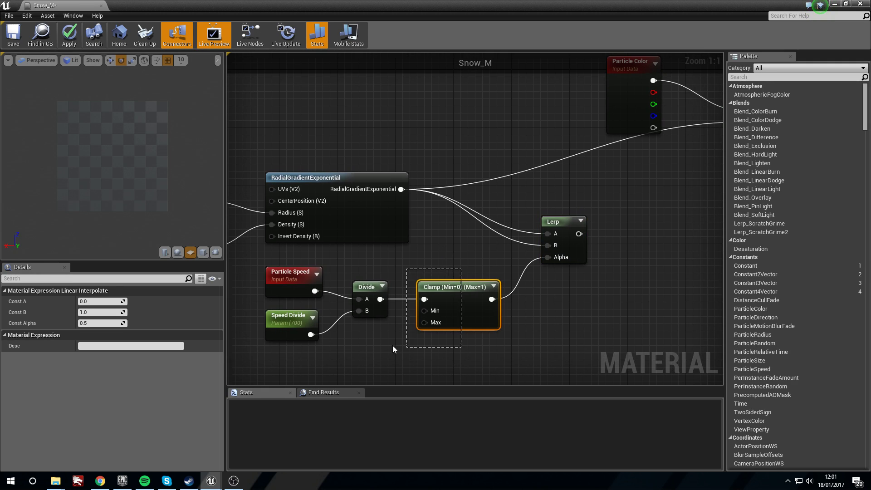
{"action": "left_click_drag", "start_coordinate": [476, 348], "coordinate": [476, 349]}
{"action": "left_click_drag", "start_coordinate": [456, 256], "coordinate": [429, 361]}
{"action": "right_click_drag", "start_coordinate": [477, 264], "coordinate": [399, 256]}
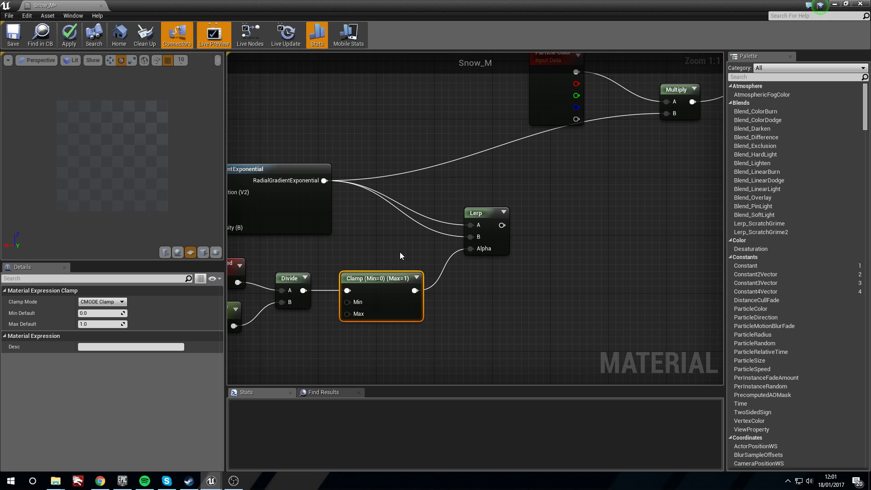
{"action": "right_click_drag", "start_coordinate": [396, 255], "coordinate": [368, 250]}
{"action": "left_click", "coordinate": [461, 216]}
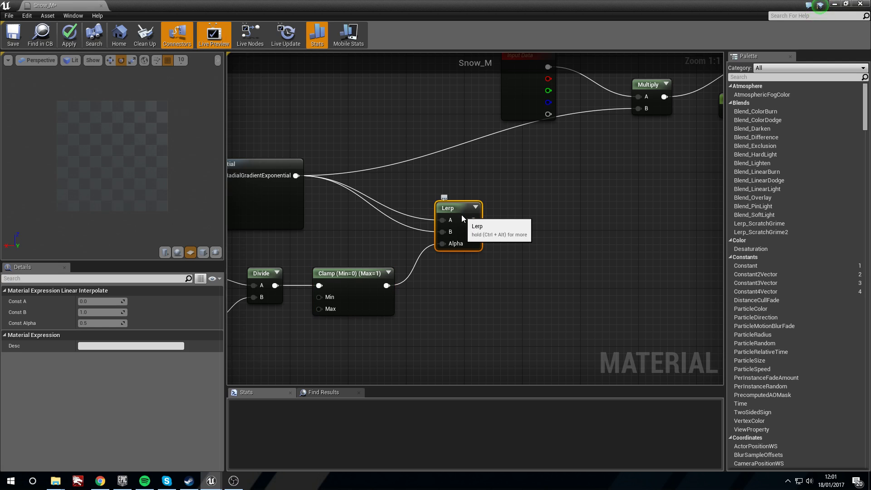
{"action": "right_click_drag", "start_coordinate": [445, 182], "coordinate": [404, 174]}
{"action": "left_click", "coordinate": [486, 188]}
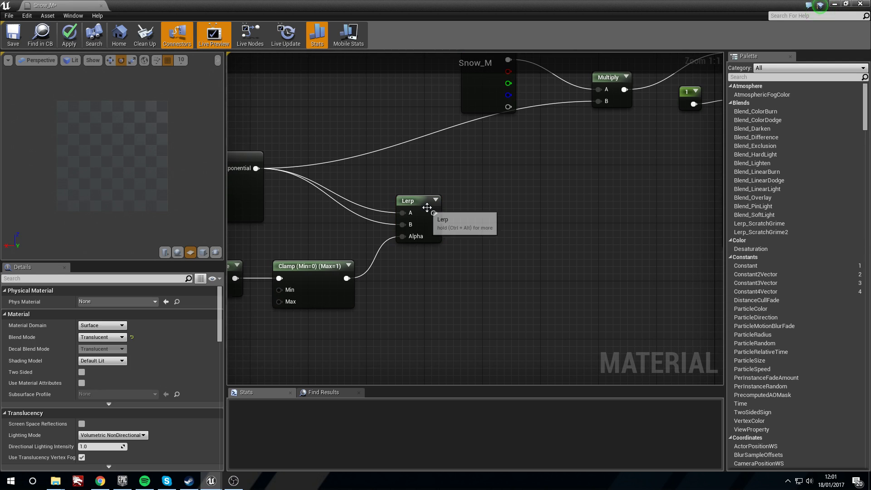
{"action": "left_click", "coordinate": [423, 201]}
{"action": "right_click_drag", "start_coordinate": [319, 171], "coordinate": [447, 192]}
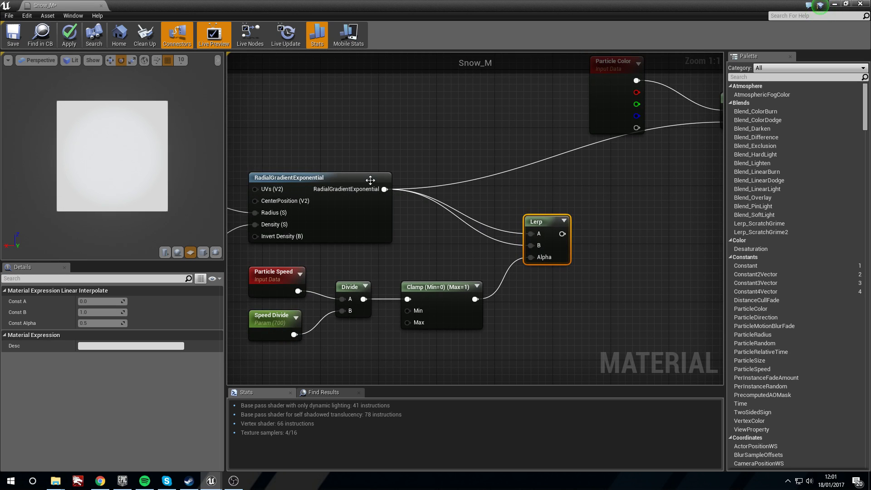
Step: Add a Multiply node with the Lerp output connected to its A input
{"action": "right_click_drag", "start_coordinate": [455, 198], "coordinate": [350, 189]}
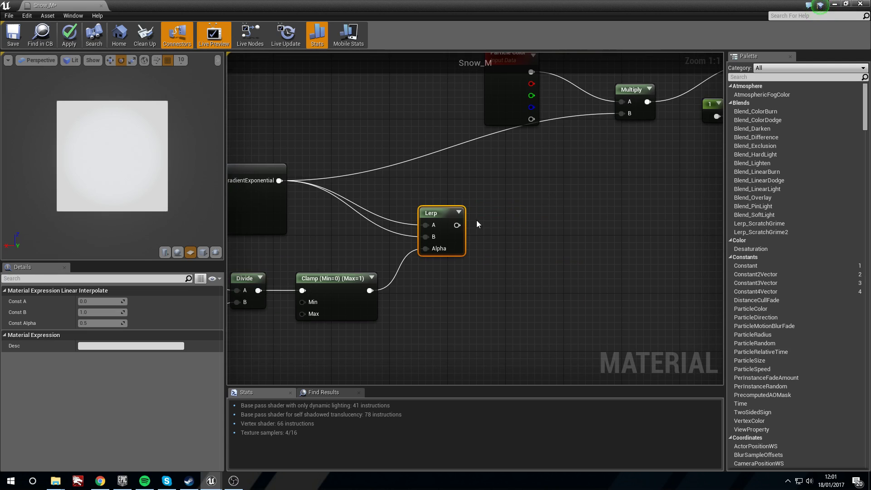
{"action": "left_click_drag", "start_coordinate": [458, 225], "coordinate": [538, 249]}
{"action": "type", "text": "multip"}
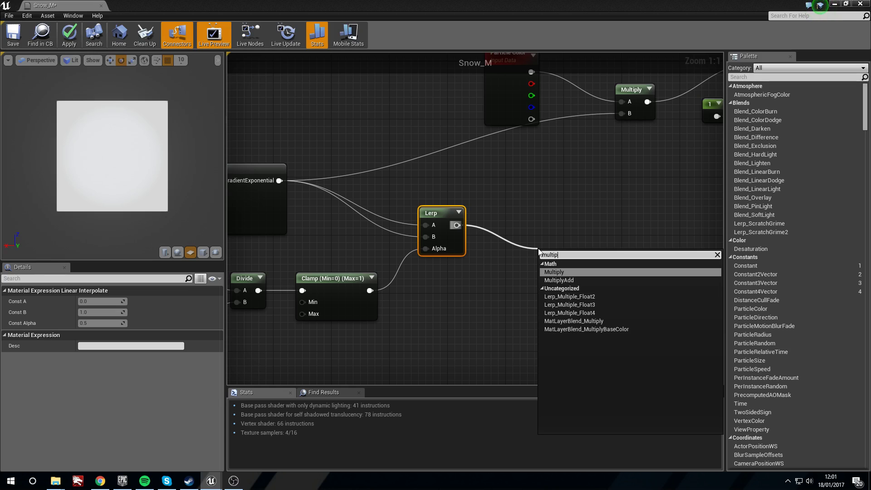
{"action": "key", "text": "Return"}
{"action": "left_click_drag", "start_coordinate": [555, 255], "coordinate": [573, 257]}
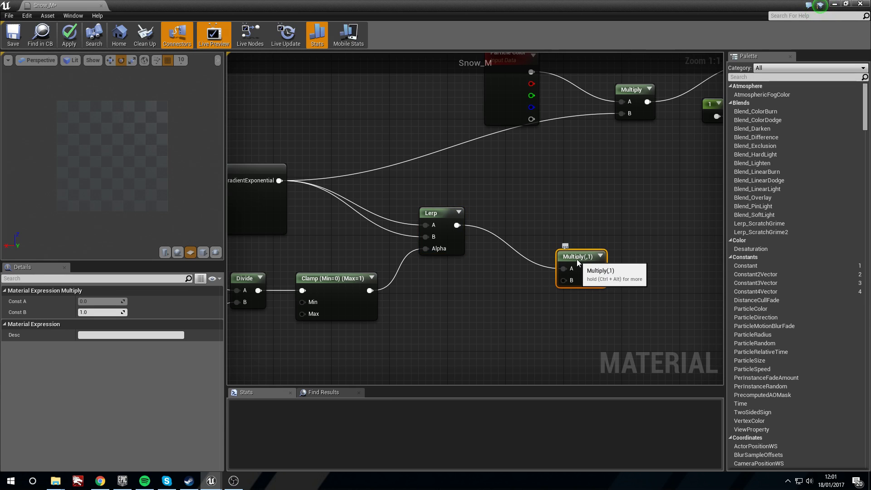
Step: Add a Particle Motion Blur Fade node beneath the Lerp and connect it to the new Multiply node's B input
{"action": "right_click_drag", "start_coordinate": [464, 323], "coordinate": [495, 338]}
{"action": "right_click", "coordinate": [469, 321]}
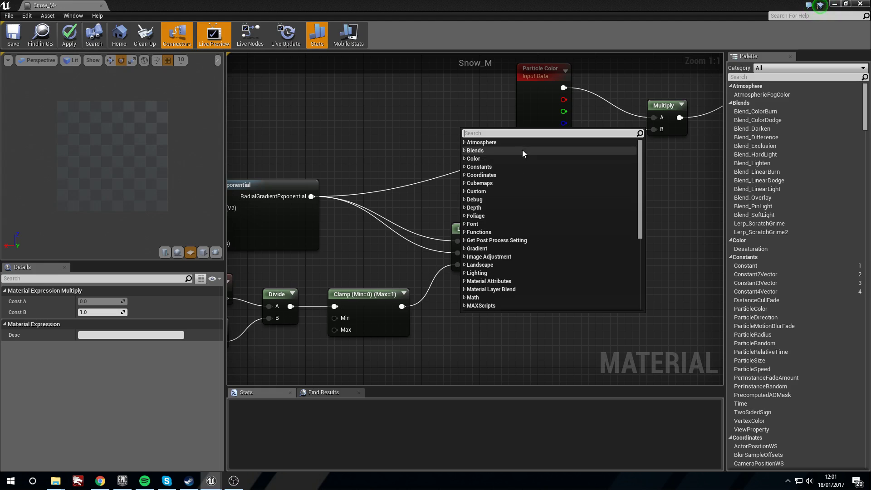
{"action": "type", "text": "p"}
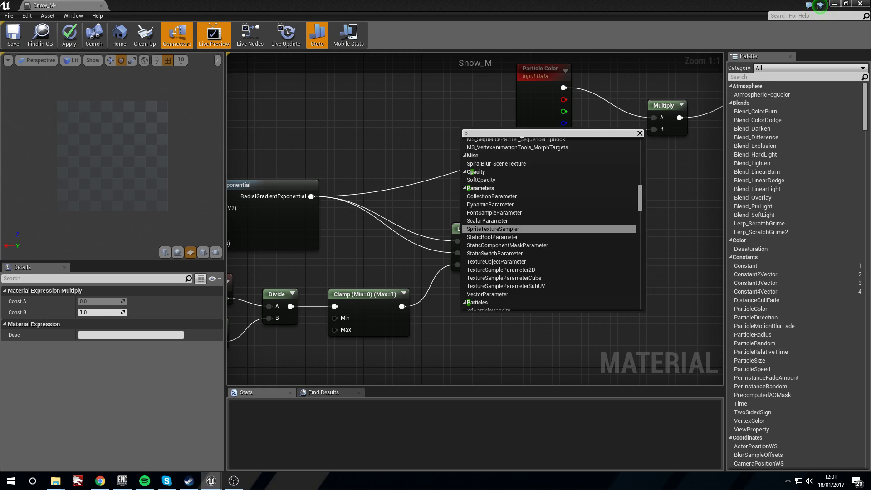
{"action": "type", "text": "article"}
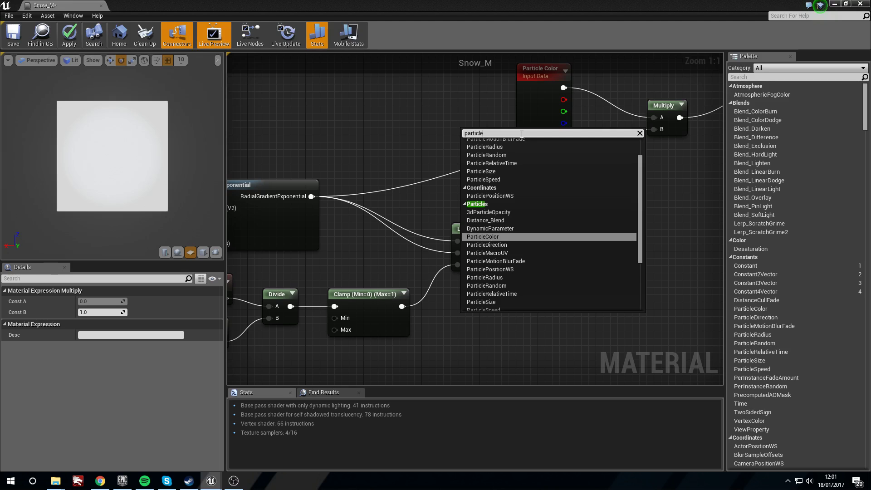
{"action": "type", "text": "mot"}
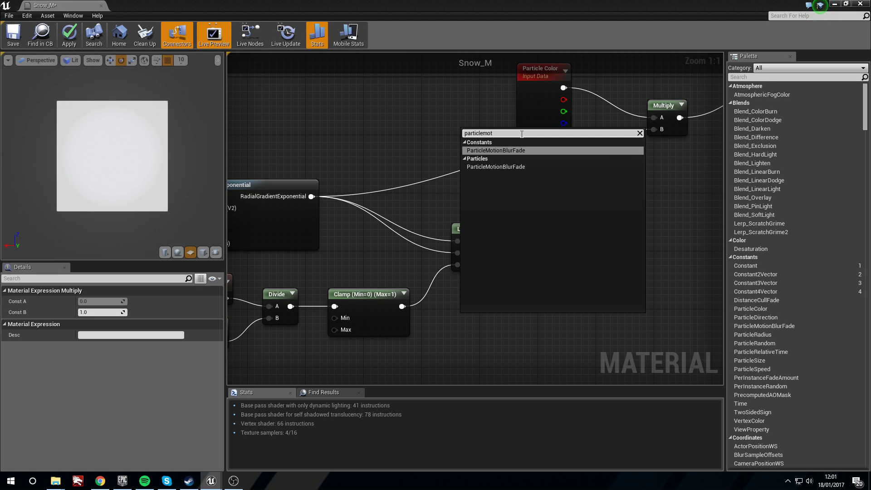
{"action": "key", "text": "Down"}
{"action": "key", "text": "Return"}
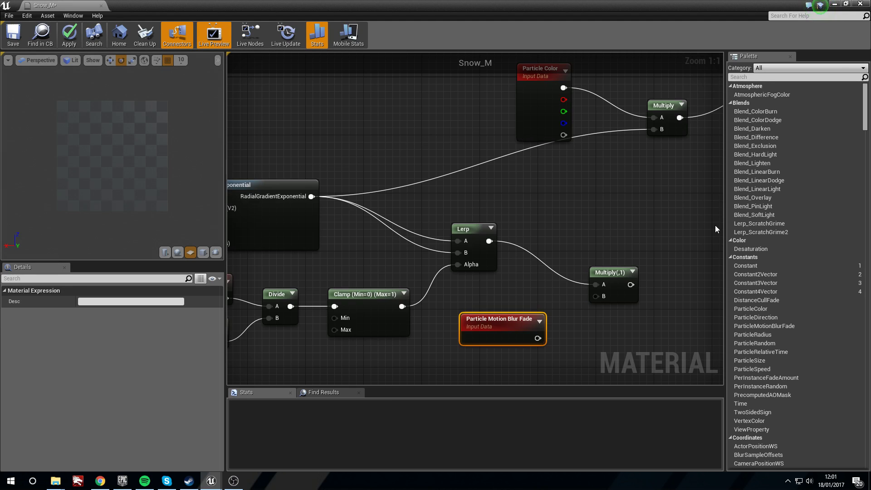
{"action": "left_click_drag", "start_coordinate": [500, 331], "coordinate": [596, 299]}
Step: Add a second Multiply node fed by the first one's output and connect it to the material's Opacity input
{"action": "right_click_drag", "start_coordinate": [535, 324], "coordinate": [446, 303]}
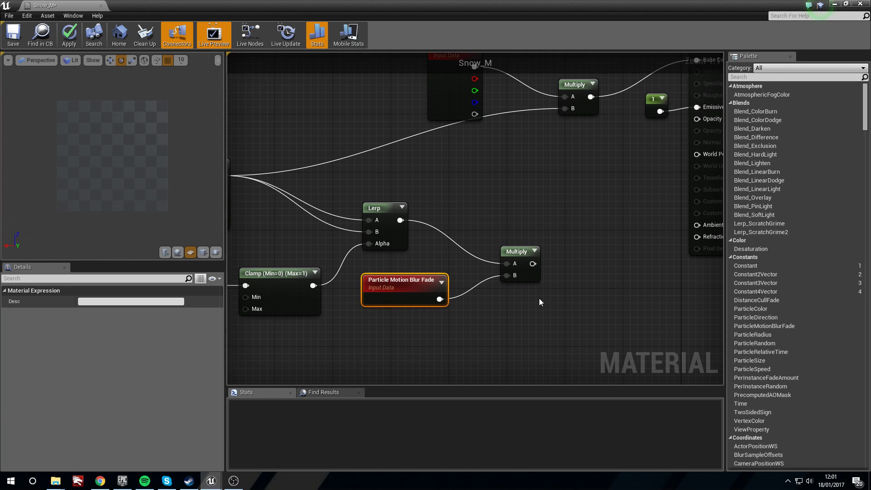
{"action": "left_click", "coordinate": [584, 284]}
{"action": "left_click_drag", "start_coordinate": [533, 263], "coordinate": [593, 304]}
{"action": "right_click_drag", "start_coordinate": [616, 271], "coordinate": [555, 297]}
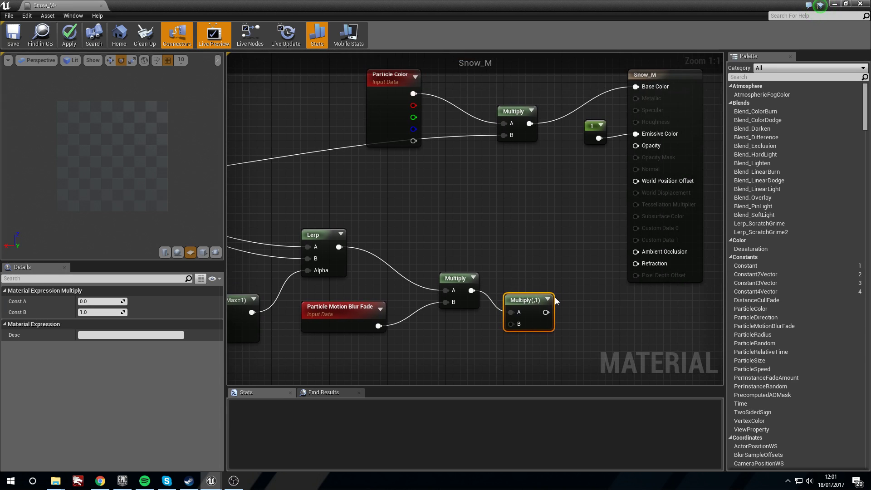
{"action": "left_click_drag", "start_coordinate": [546, 313], "coordinate": [636, 146]}
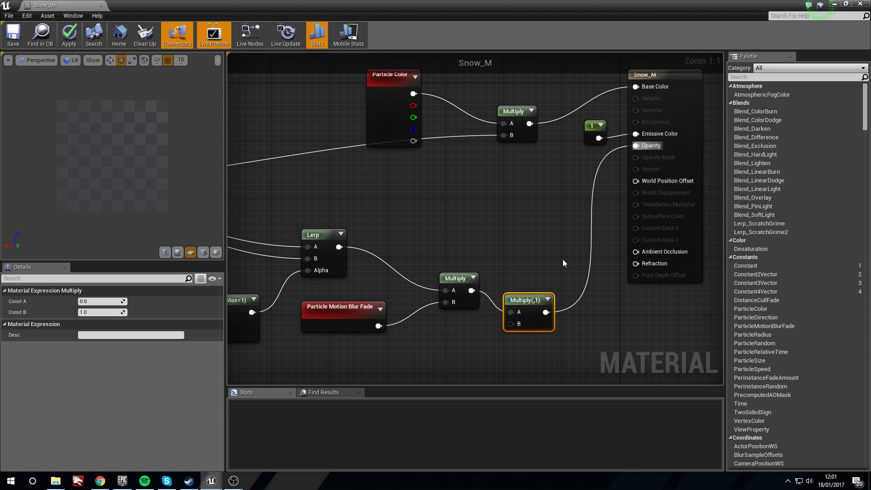
Step: Add another Multiply node below the Multiply that feeds Opacity, as the source for its B input
{"action": "left_click_drag", "start_coordinate": [512, 304], "coordinate": [527, 310]}
{"action": "right_click_drag", "start_coordinate": [445, 350], "coordinate": [521, 291]}
{"action": "left_click", "coordinate": [503, 303]}
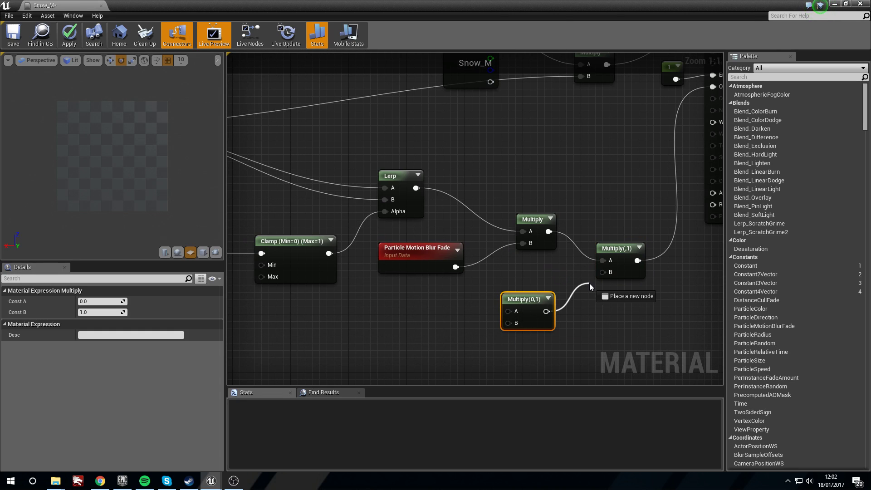